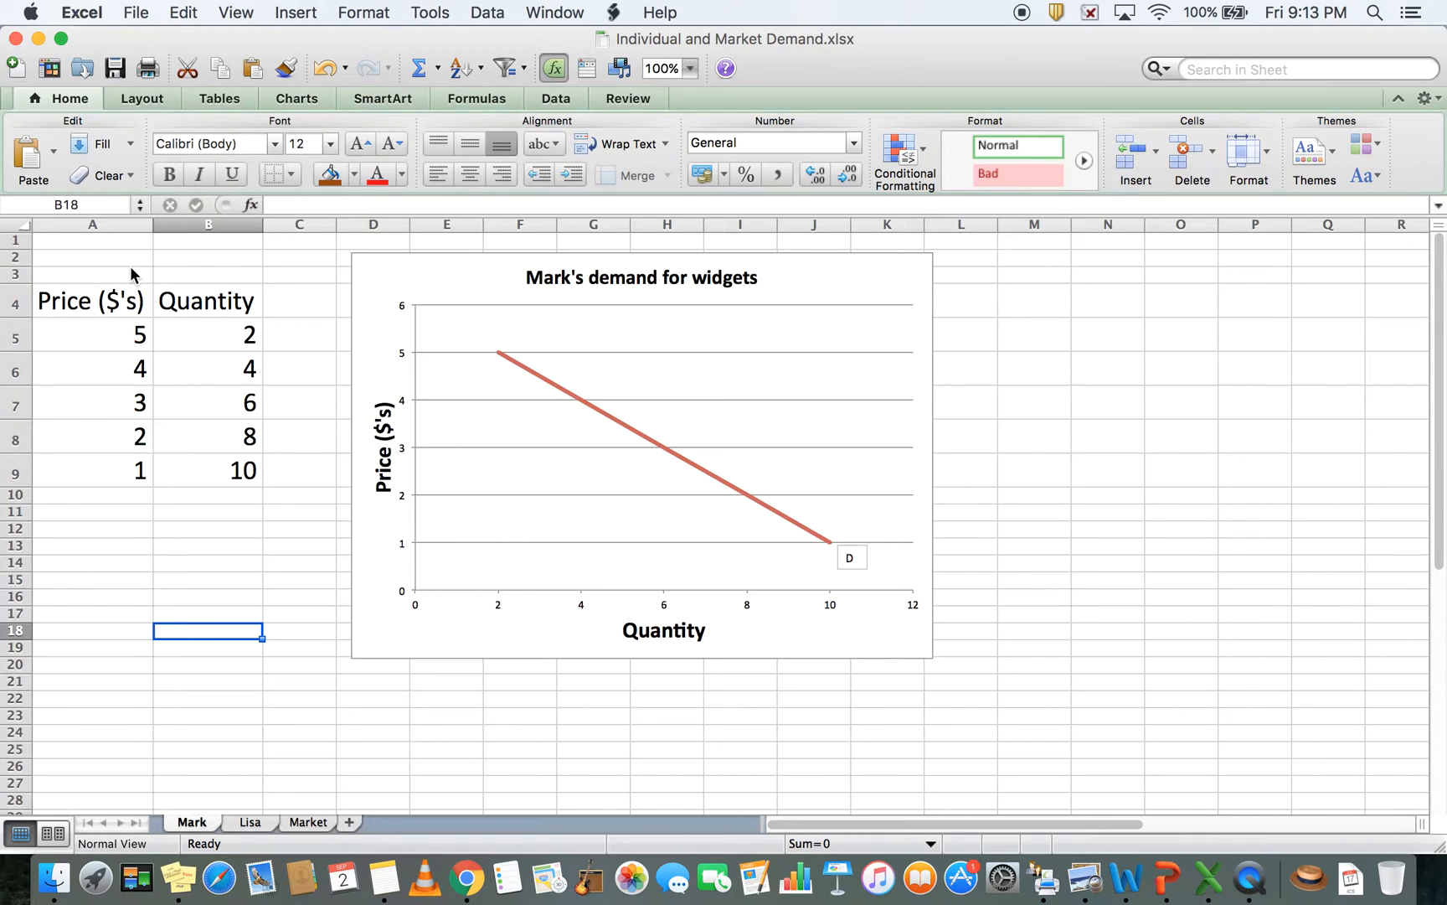
Walk through Mark's schedule cells: prices 5, 4, 3 and quantities 2, 4, 6, 8, 10.
{"action": "left_click", "coordinate": [120, 339]}
{"action": "key", "text": "Up"}
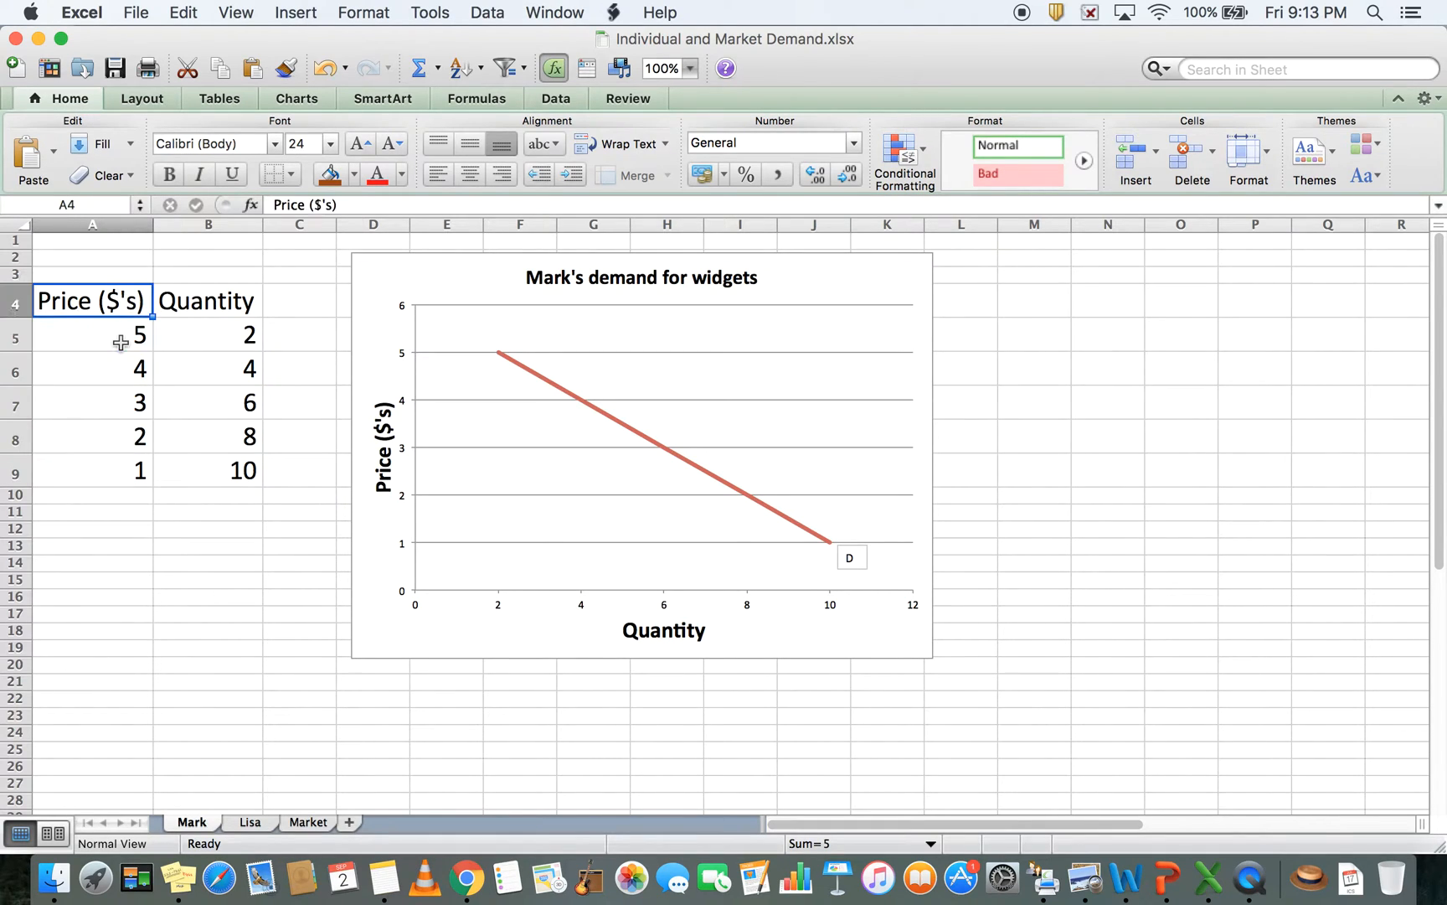
{"action": "key", "text": "Down"}
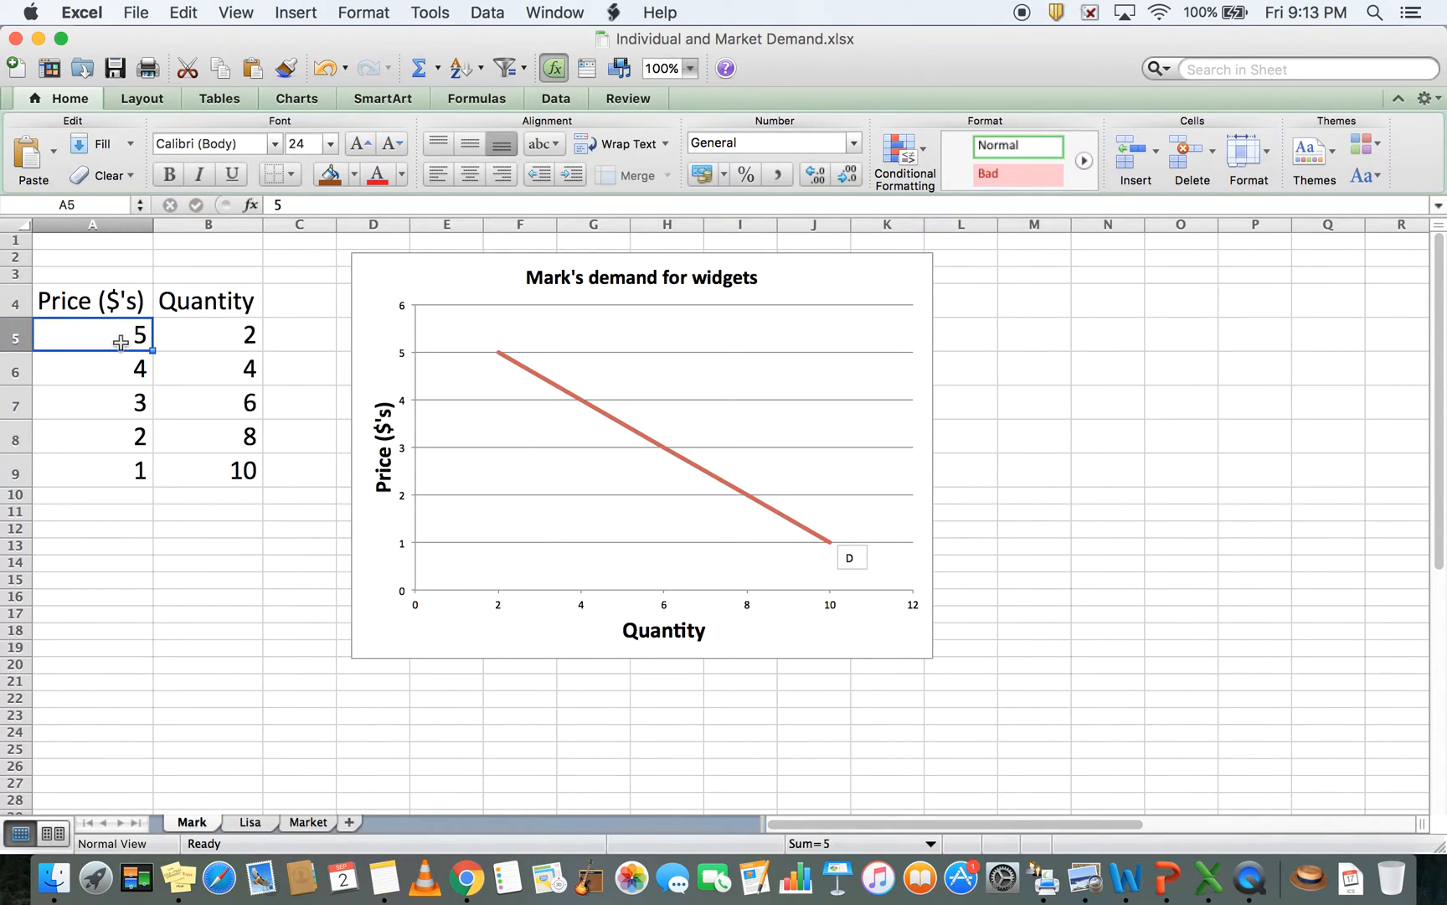
{"action": "key", "text": "Down"}
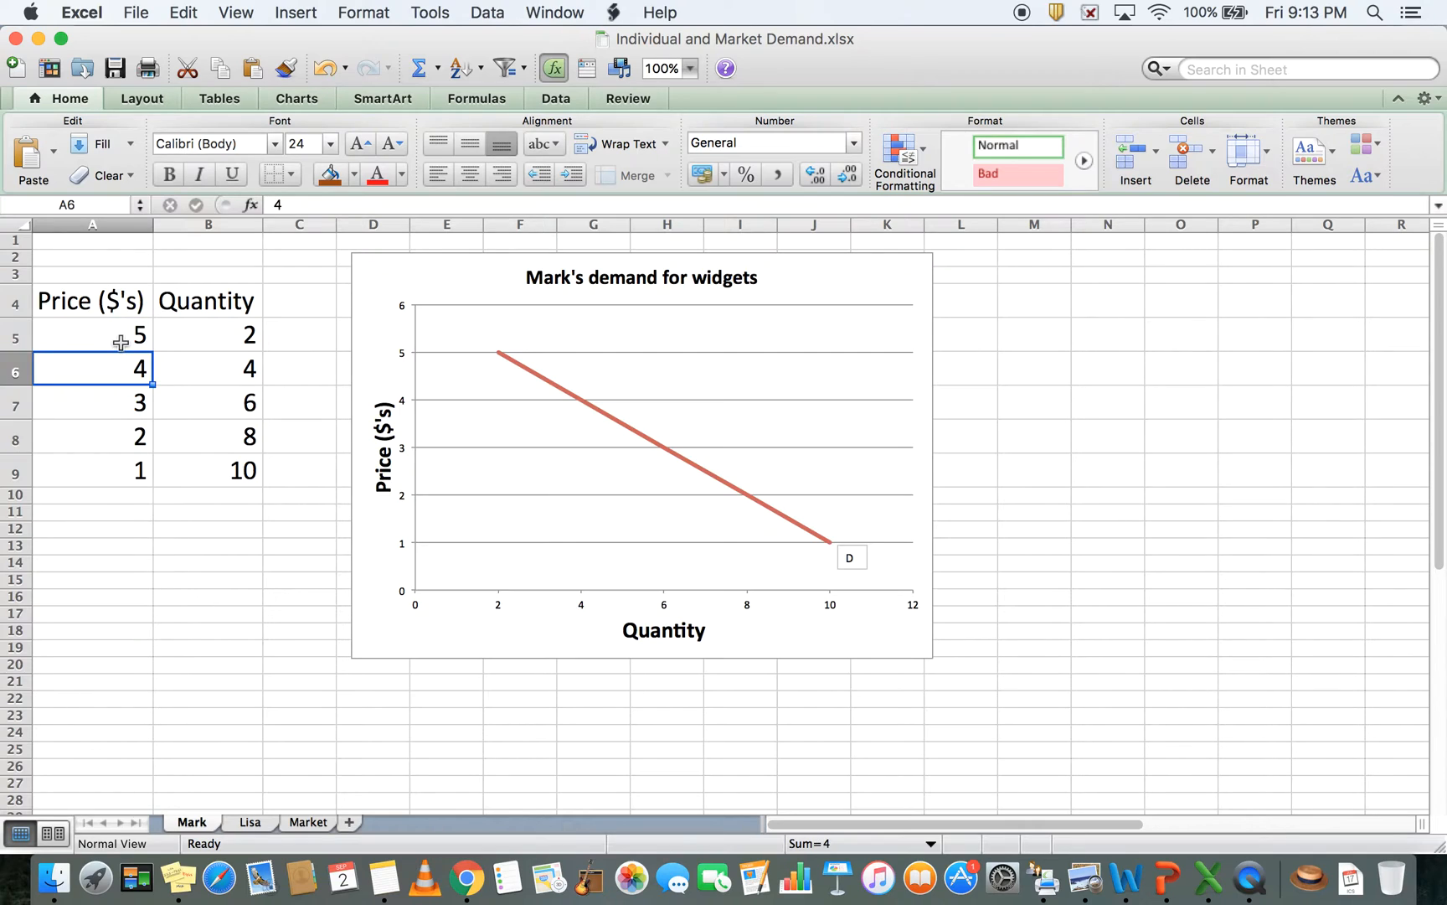
{"action": "left_click", "coordinate": [121, 341]}
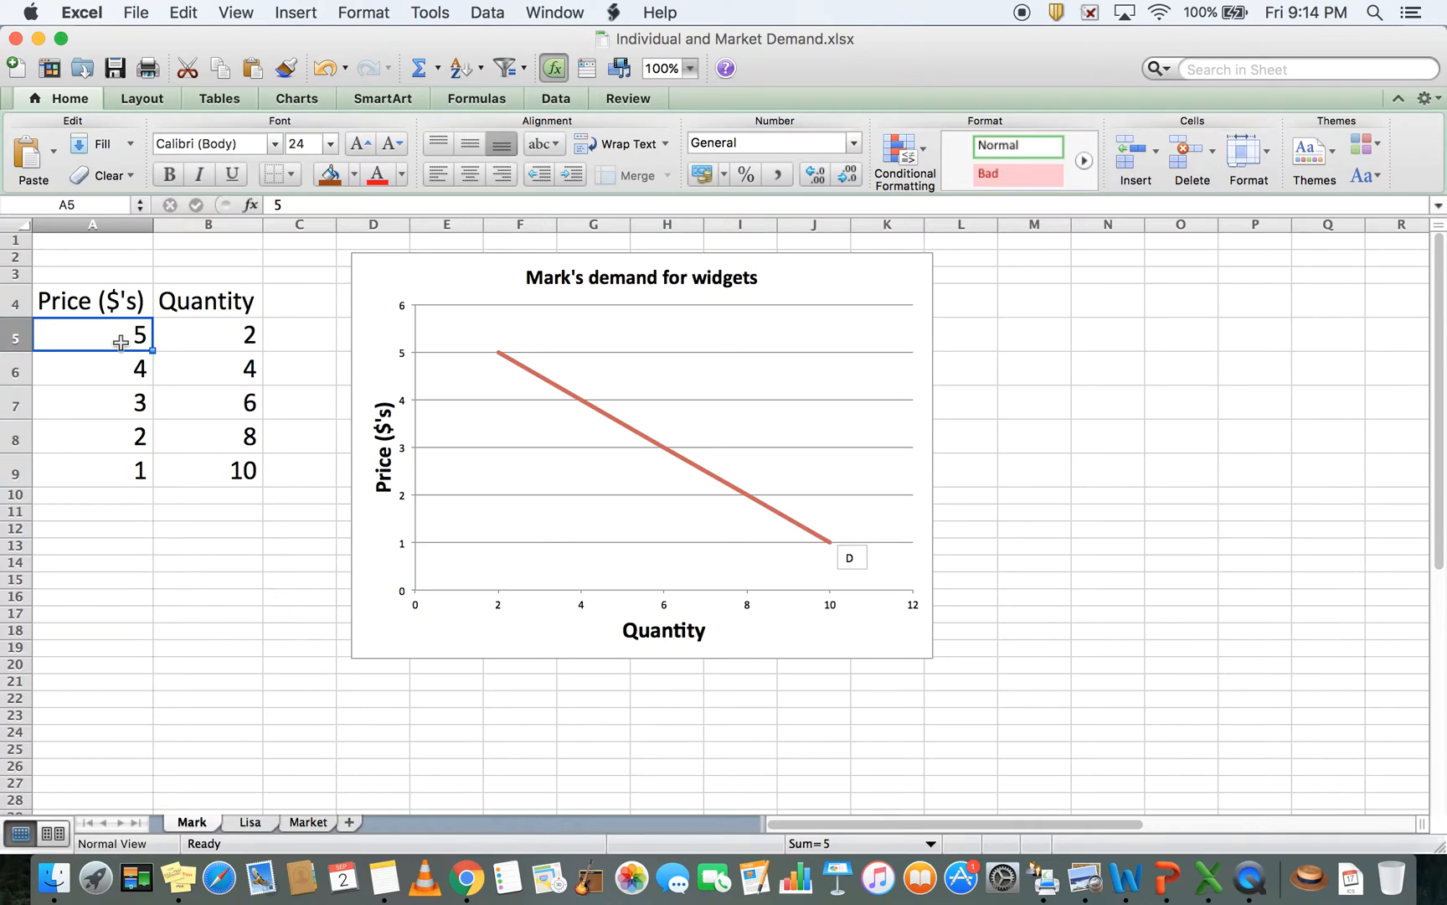
{"action": "key", "text": "Right"}
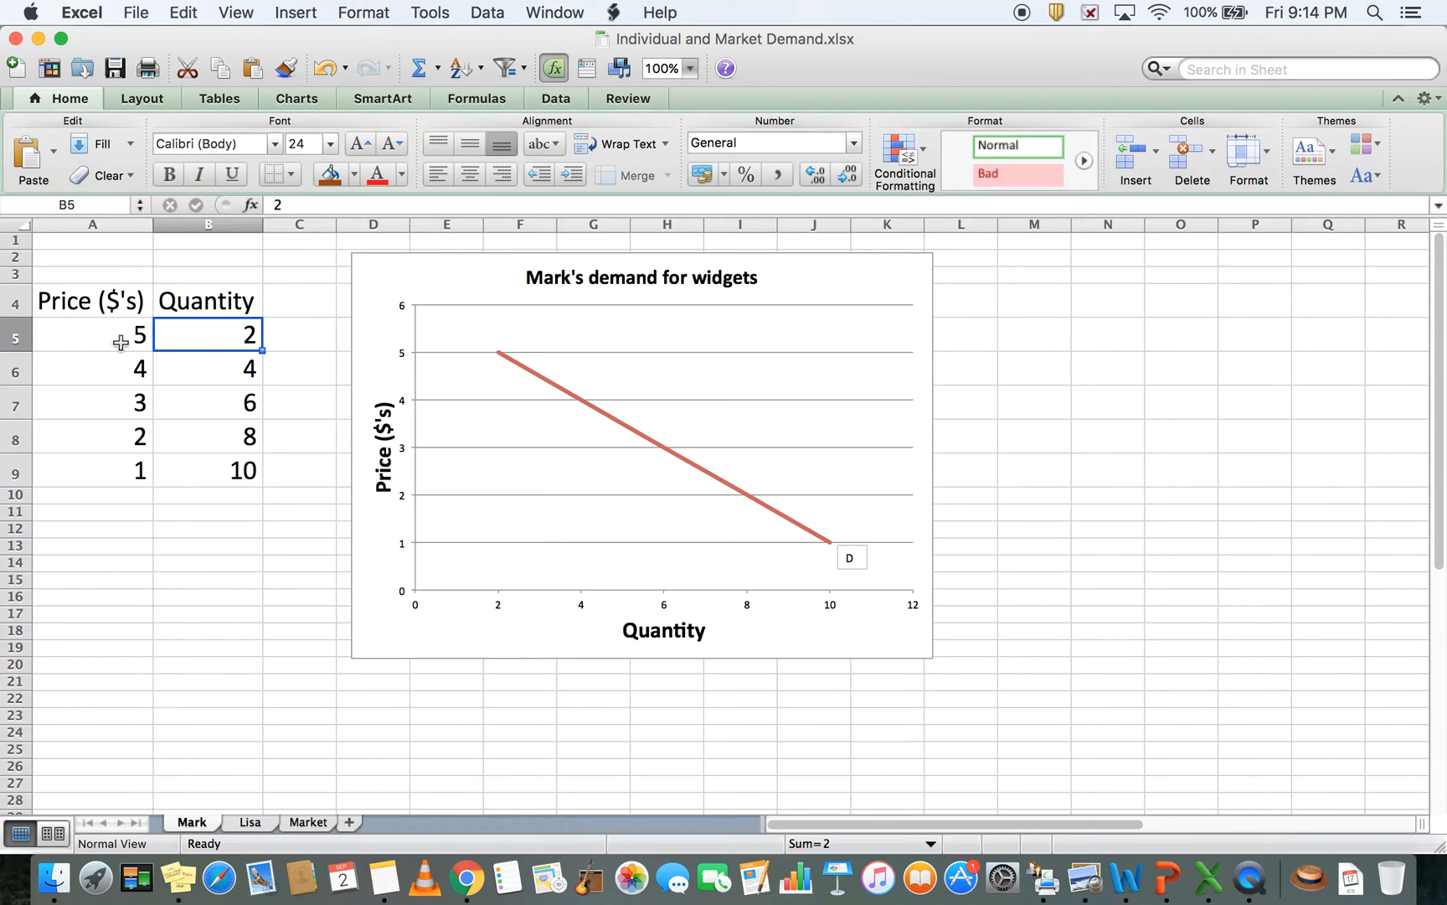
{"action": "left_click", "coordinate": [120, 341]}
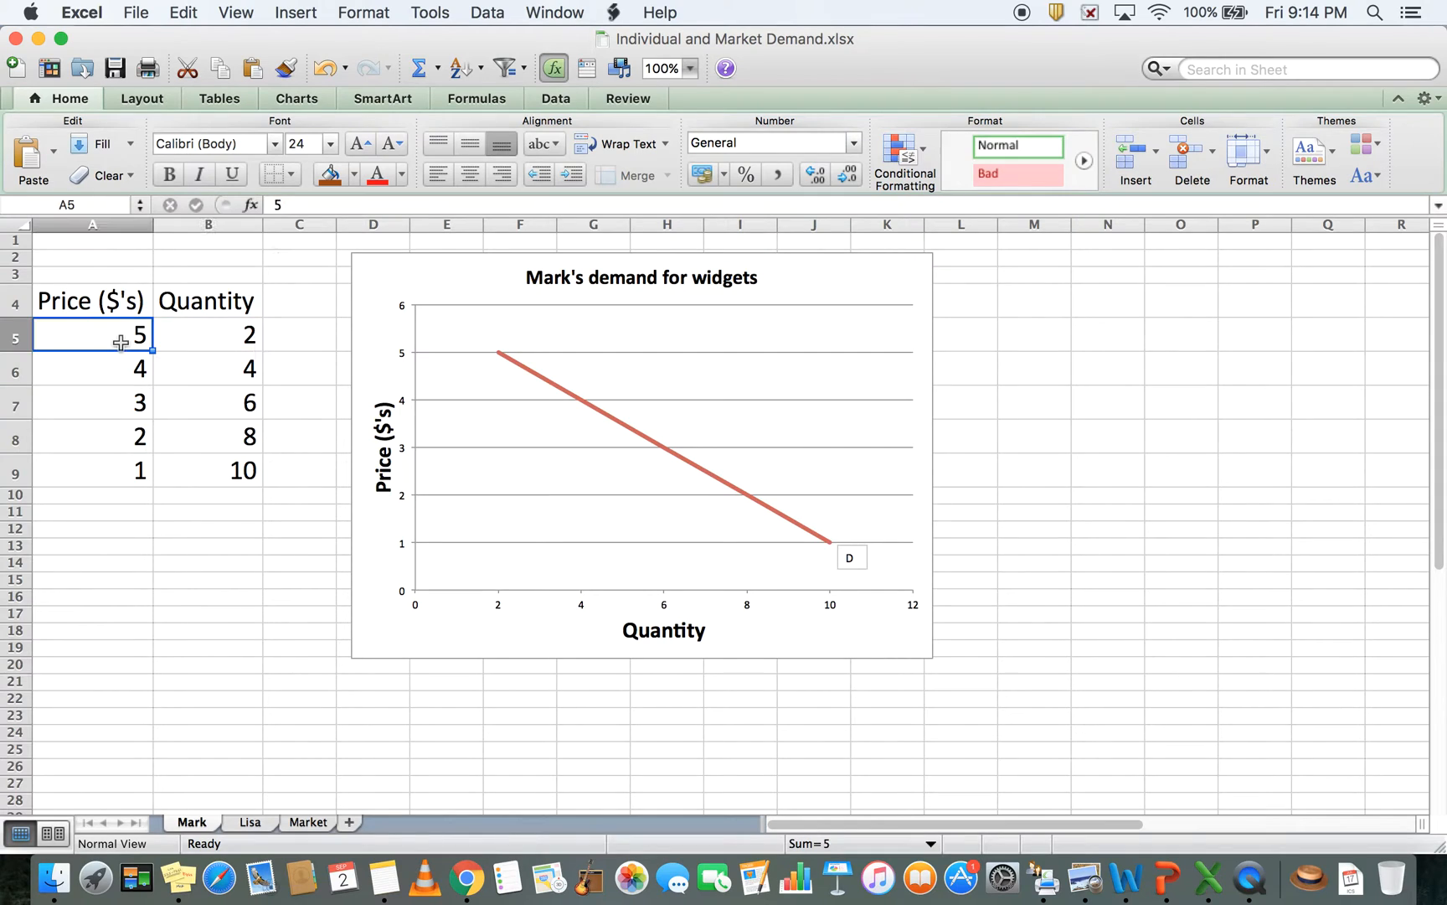
{"action": "key", "text": "Return"}
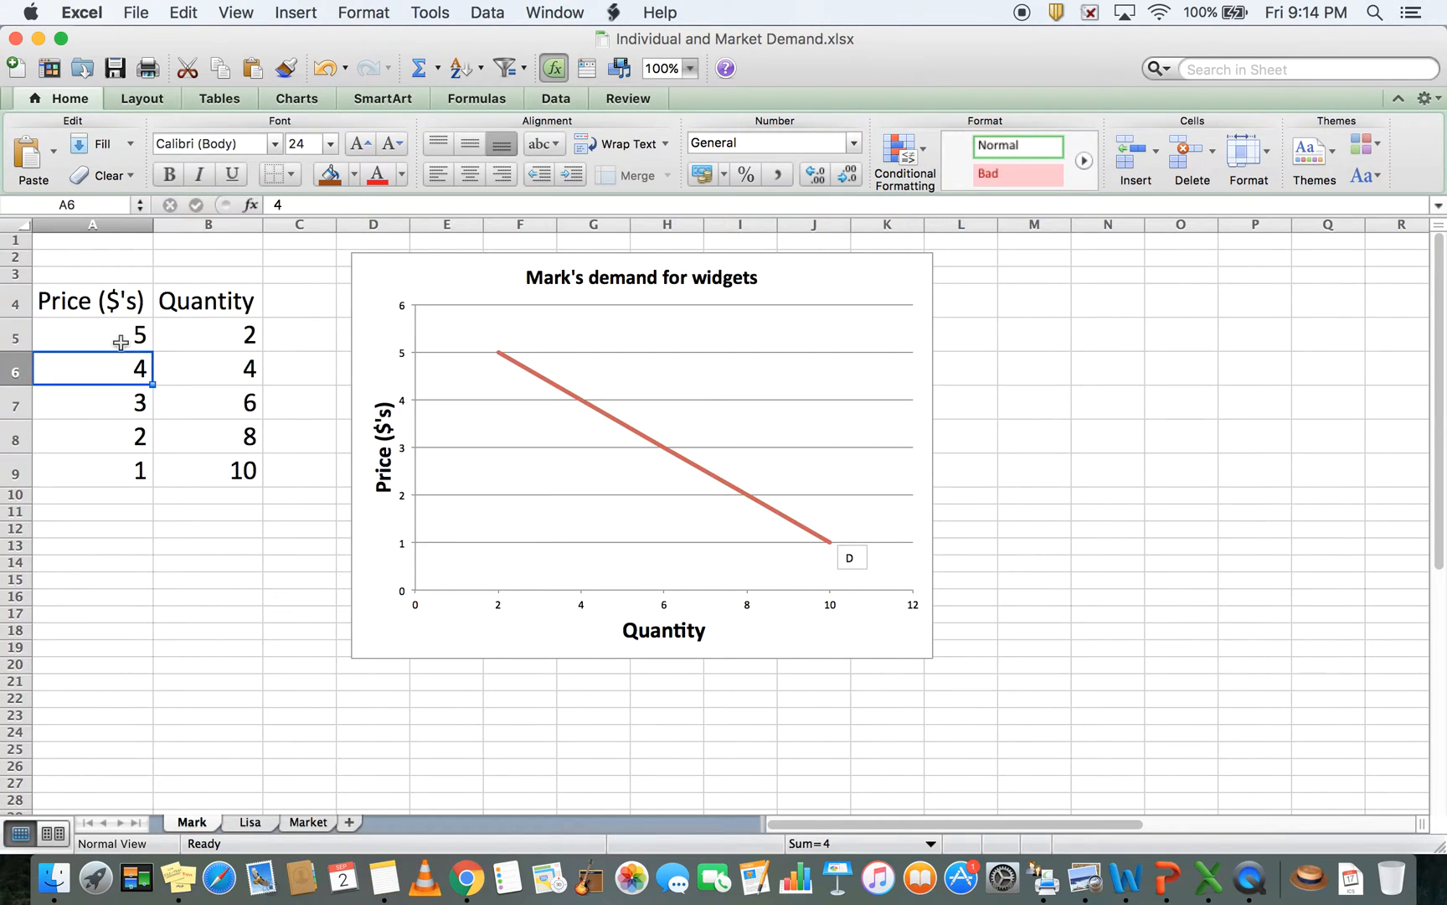
{"action": "key", "text": "Tab"}
{"action": "key", "text": "shift+Tab"}
{"action": "key", "text": "Return"}
{"action": "key", "text": "Tab"}
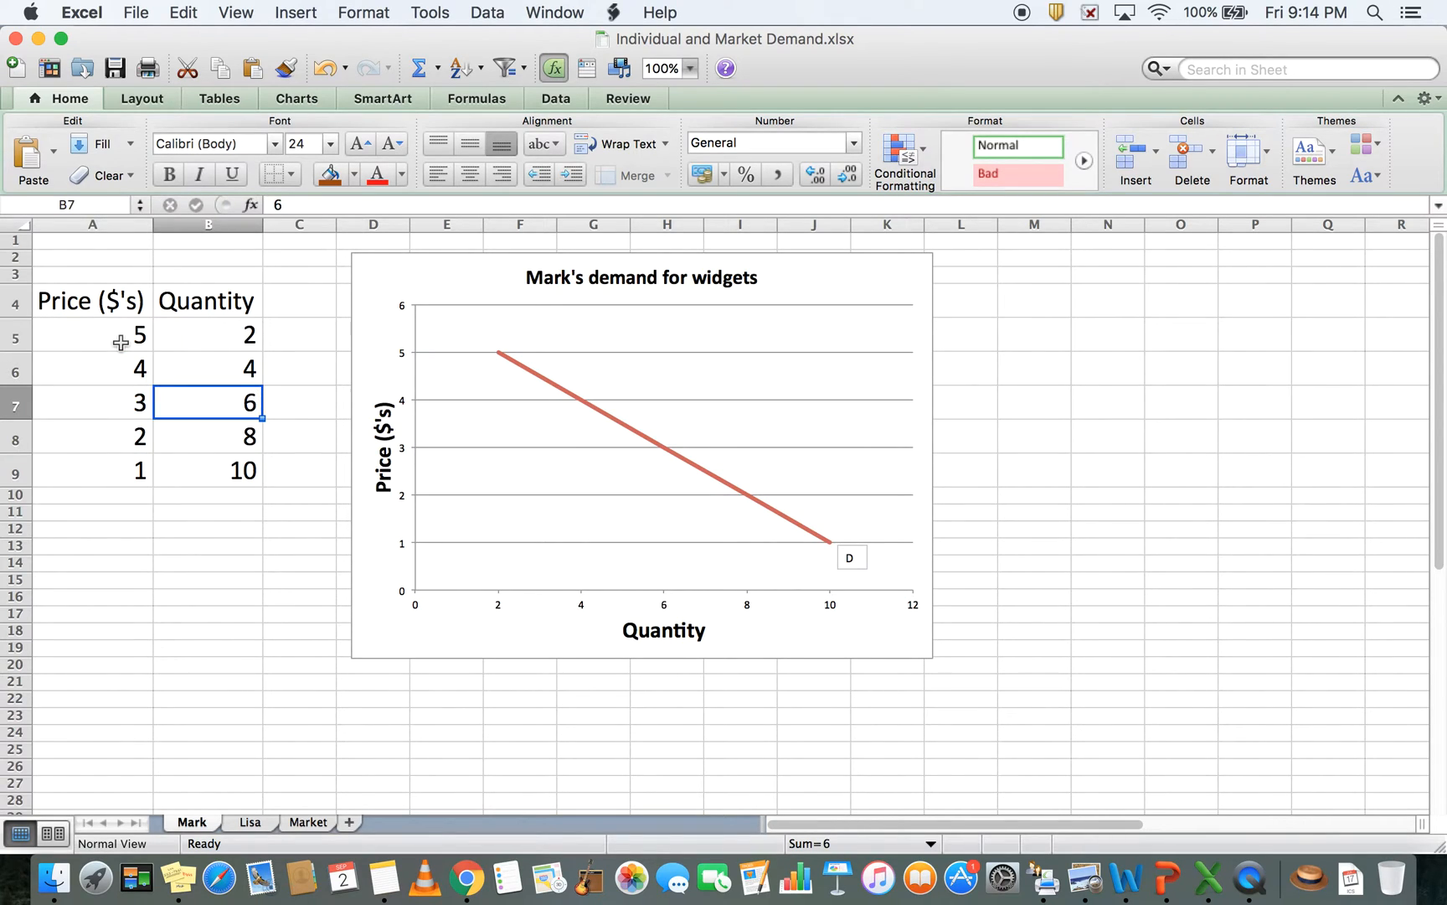
{"action": "key", "text": "Down"}
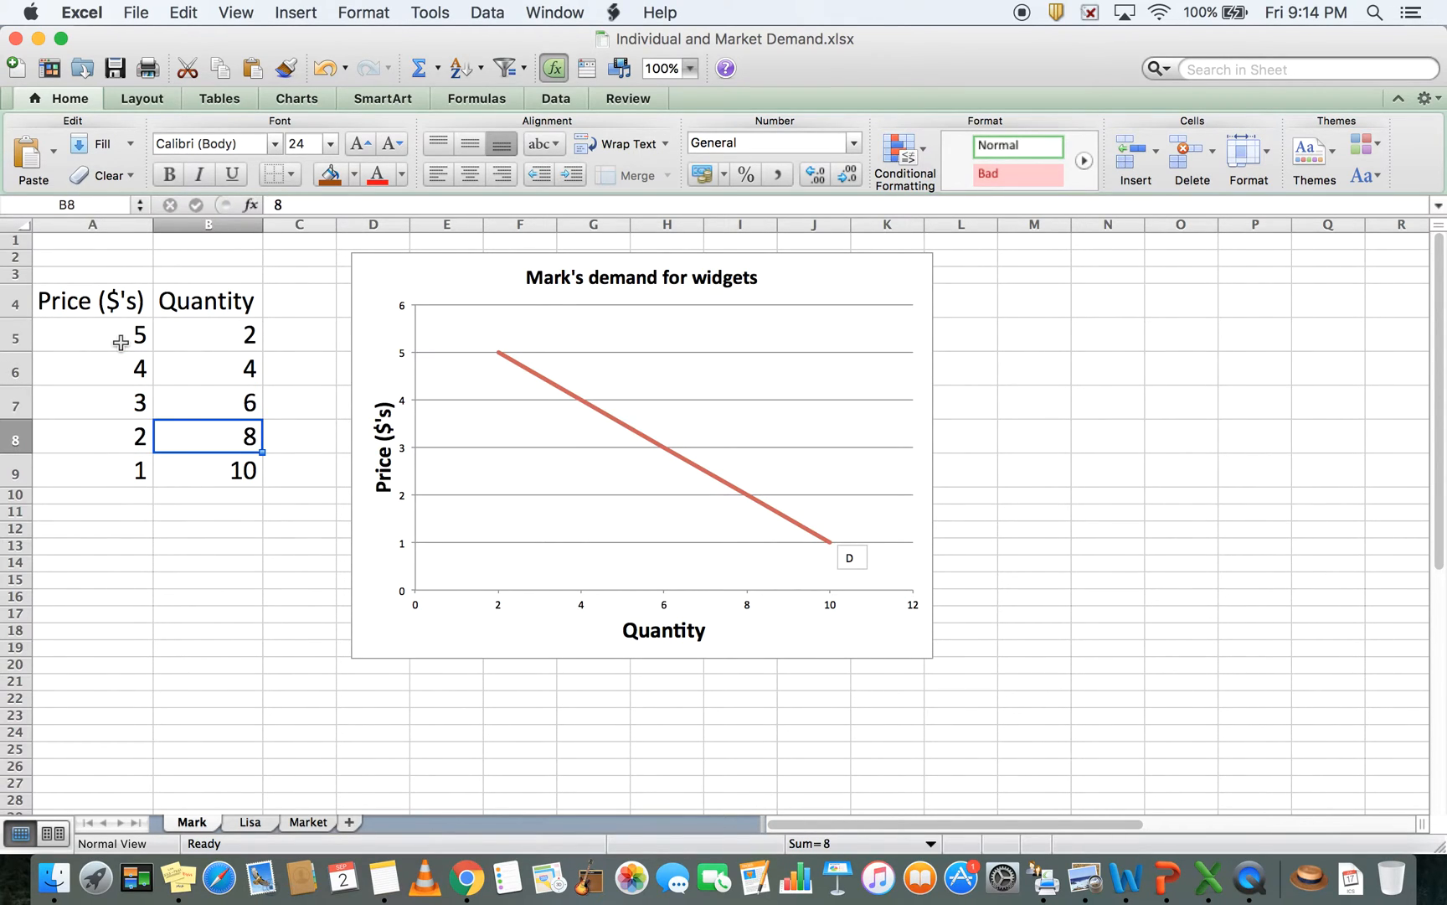
{"action": "key", "text": "Down"}
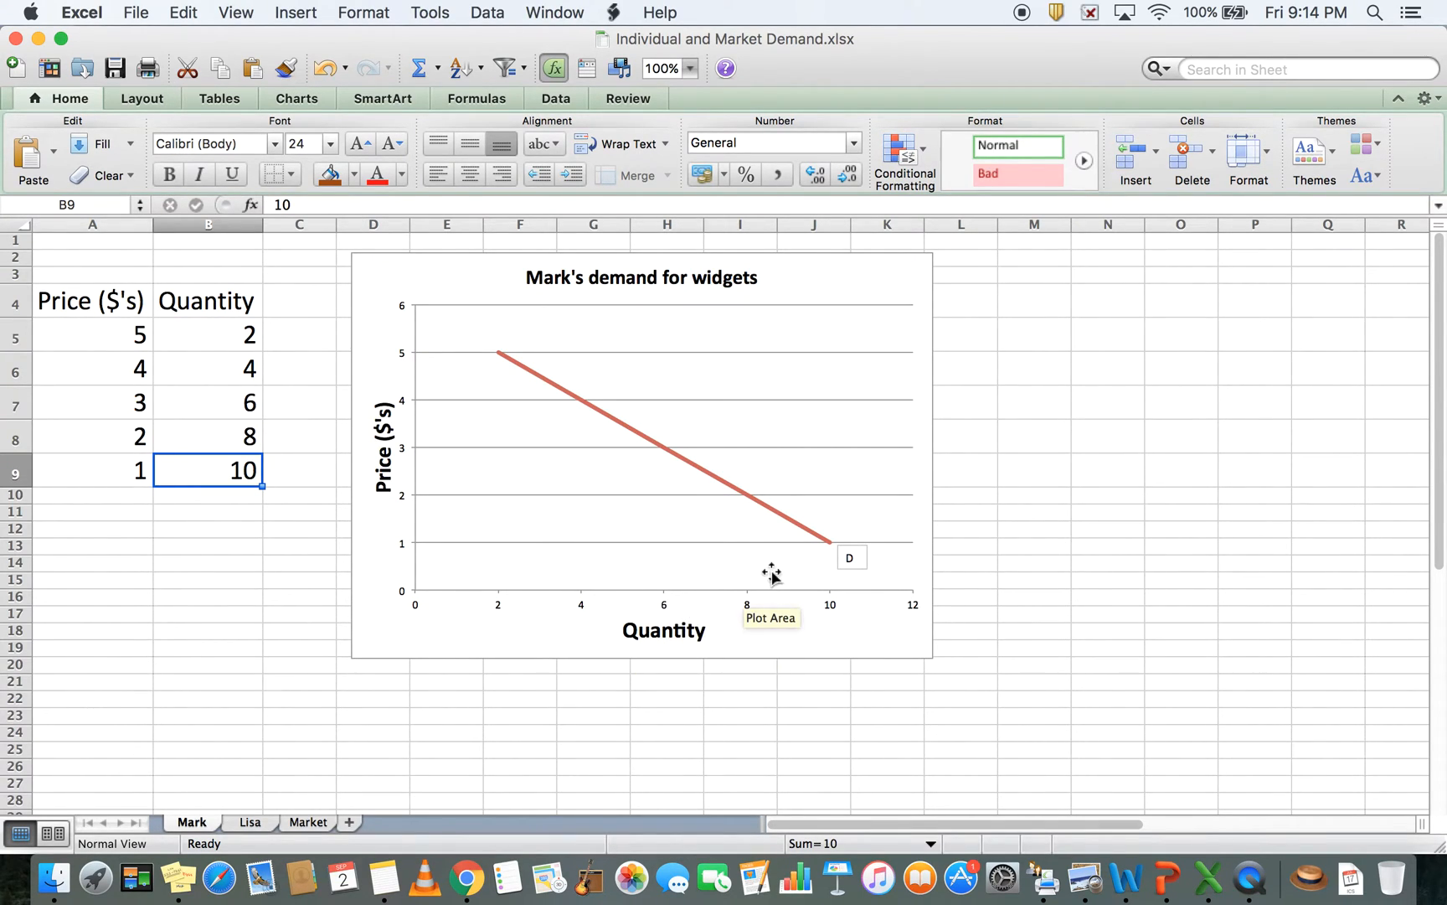
Make the chart's D label bold and two sizes larger, enlarge its box, then go to Lisa's sheet.
{"action": "left_click", "coordinate": [861, 558]}
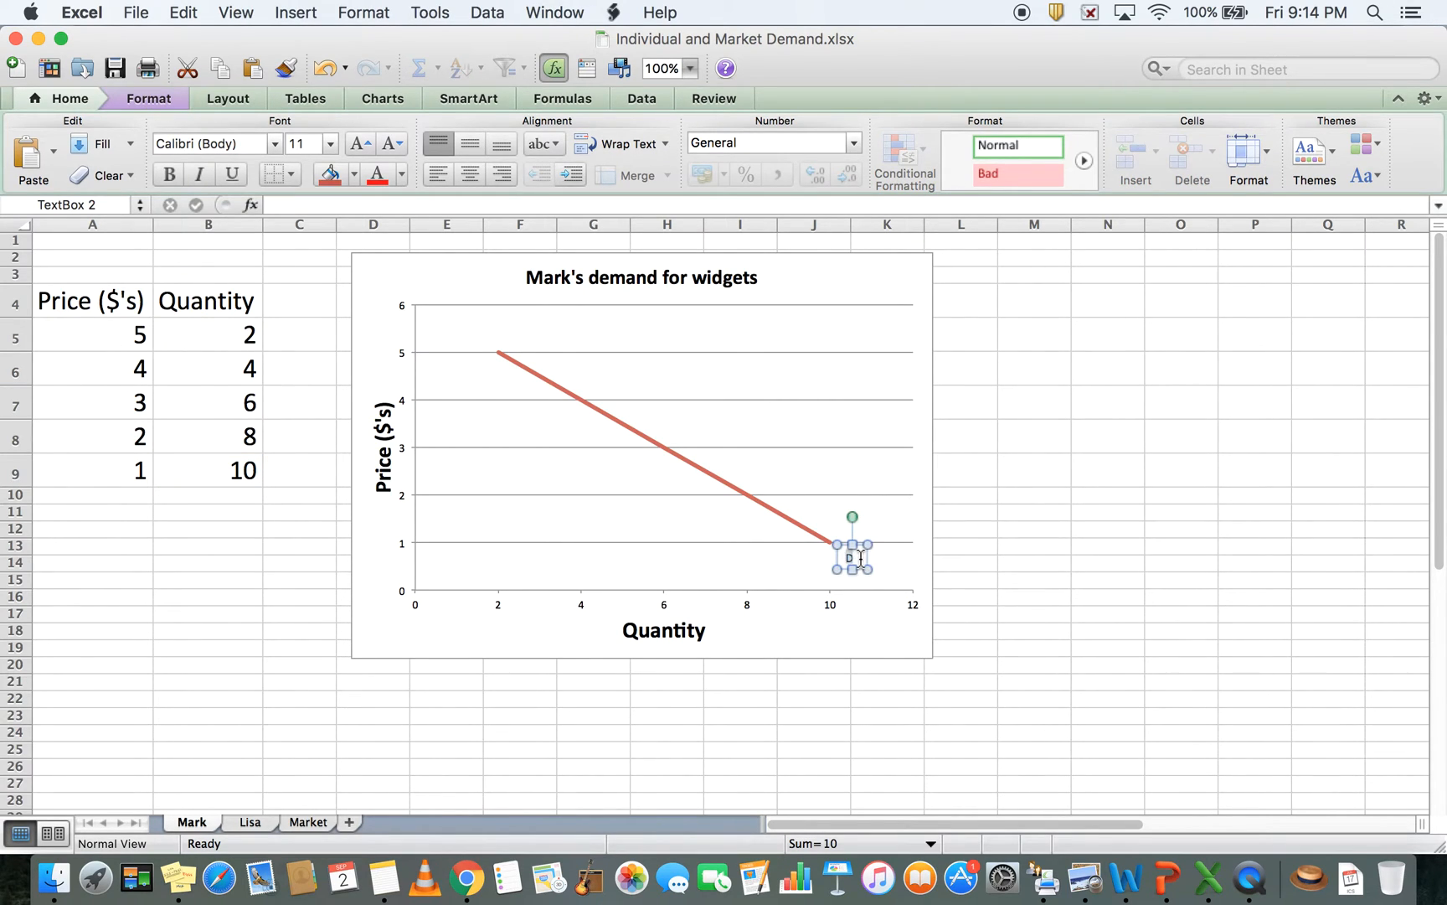
{"action": "key", "text": "super+b"}
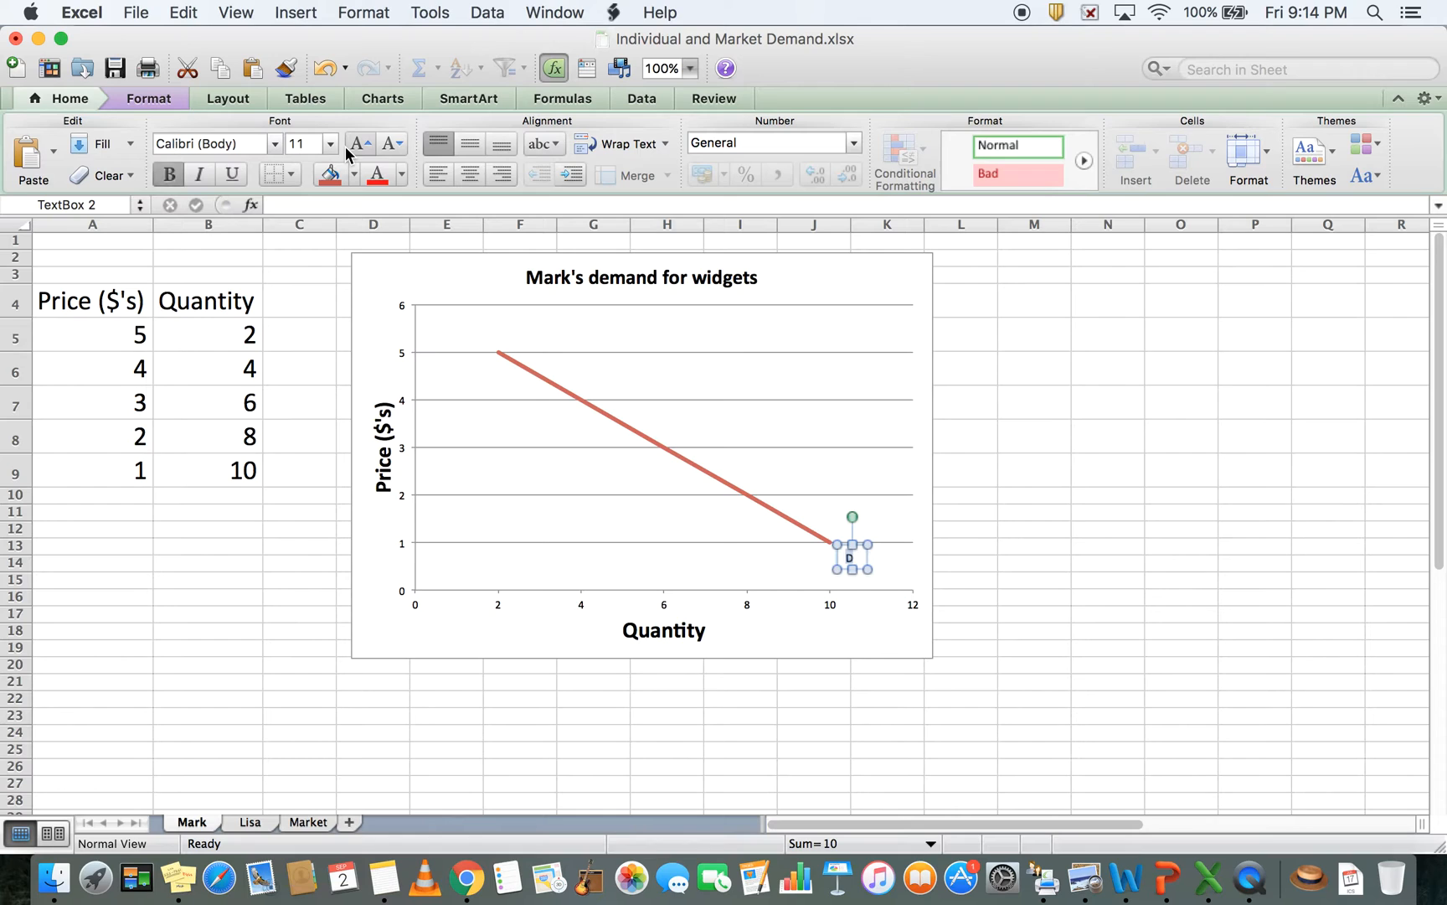
{"action": "left_click", "coordinate": [358, 144]}
{"action": "left_click", "coordinate": [357, 144]}
{"action": "left_click", "coordinate": [1035, 597]}
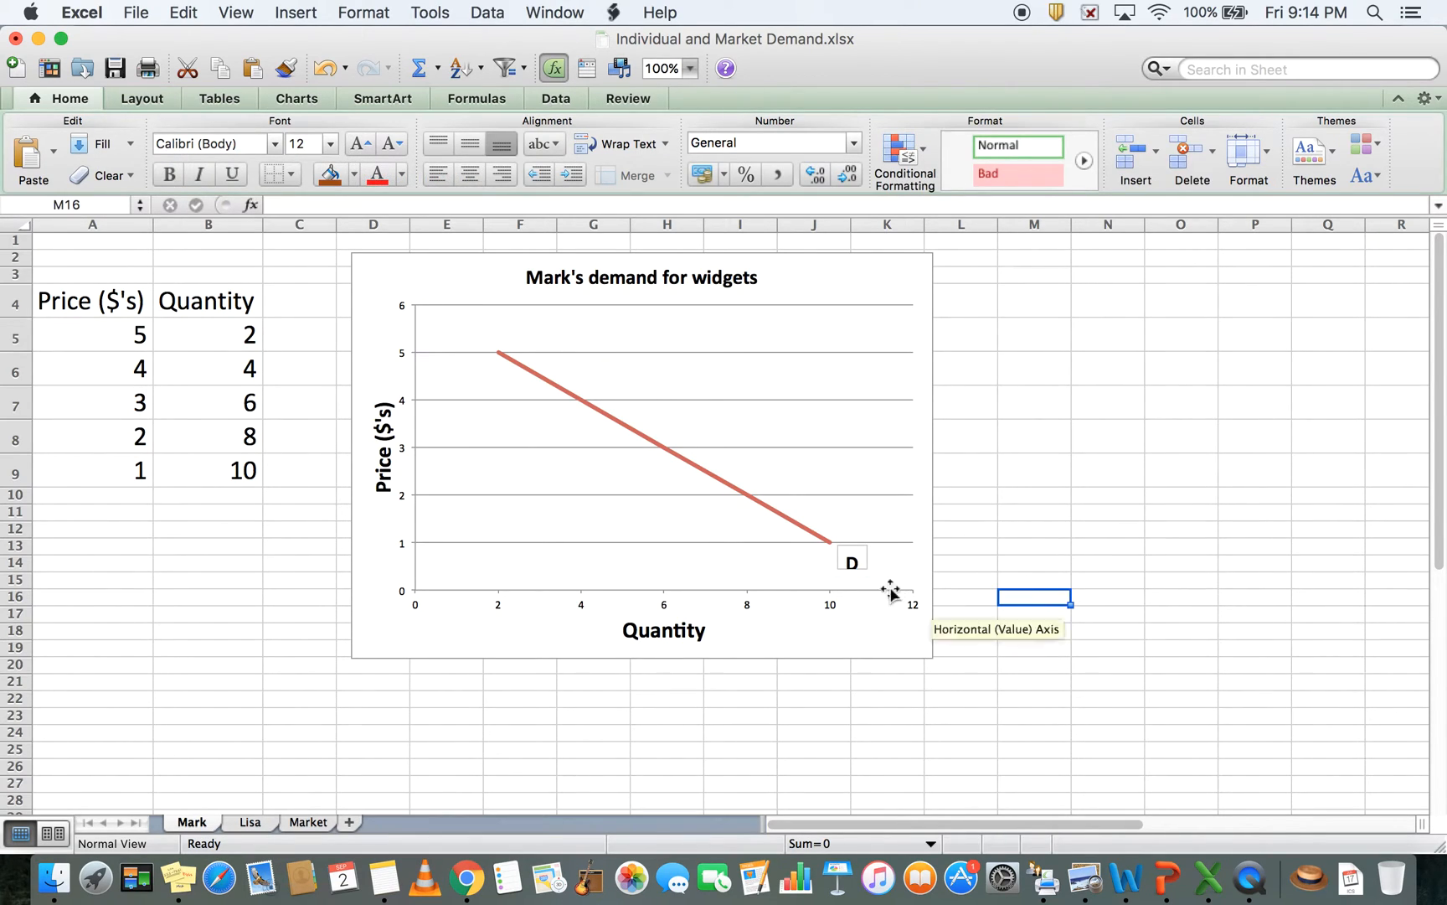
{"action": "left_click", "coordinate": [853, 561]}
{"action": "left_click_drag", "start_coordinate": [869, 573], "coordinate": [873, 583]}
{"action": "left_click", "coordinate": [772, 715]}
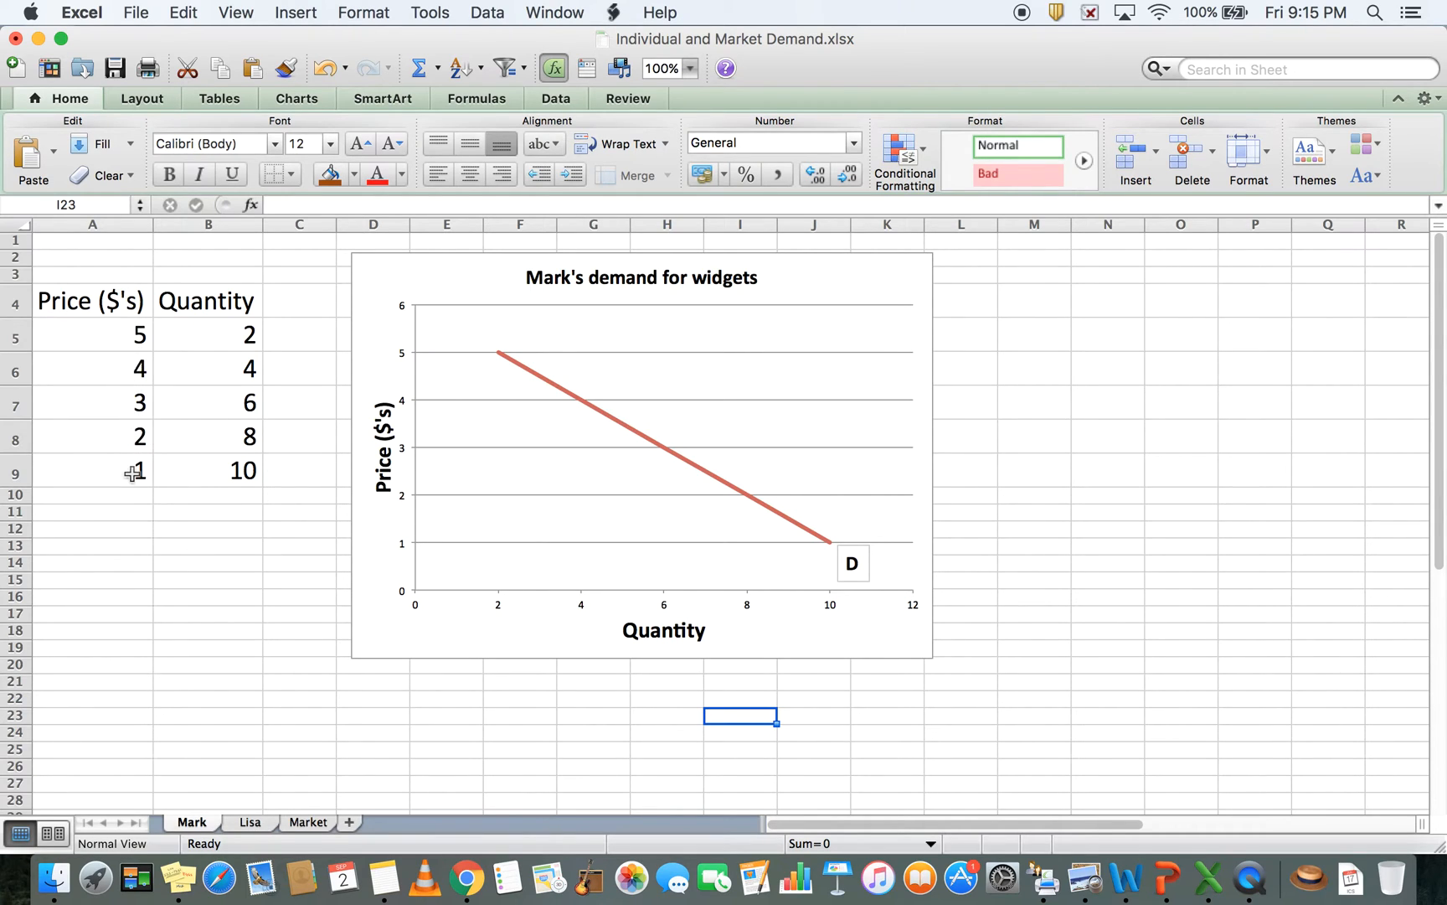
{"action": "left_click", "coordinate": [247, 823]}
Inspect Lisa's price 5 / quantity 1 cells, select her whole A4:B9 table, and return to Mark's sheet.
{"action": "left_click", "coordinate": [208, 596]}
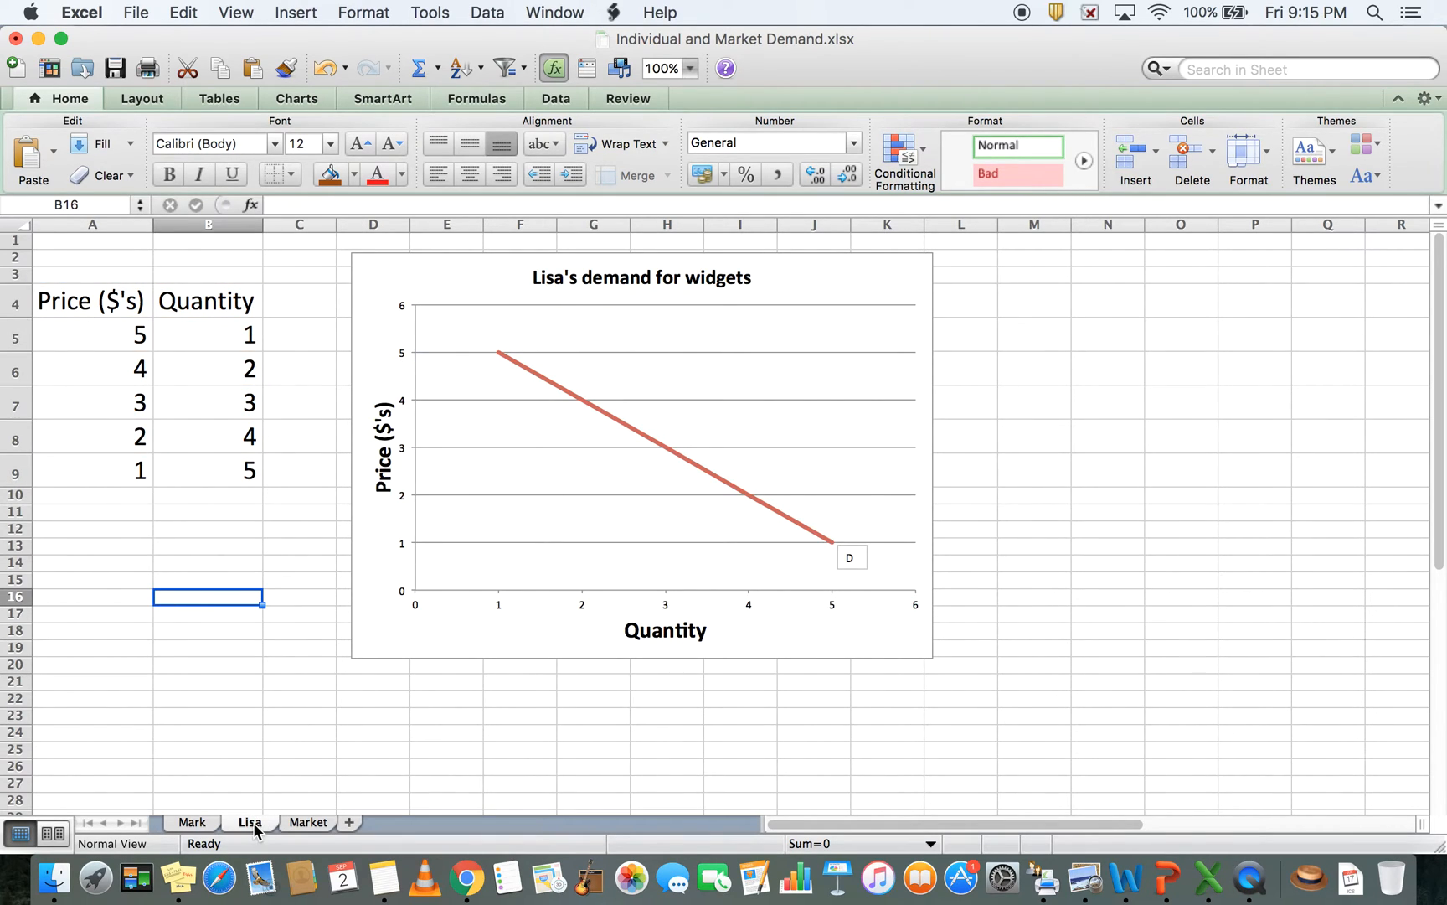
{"action": "left_click", "coordinate": [120, 336]}
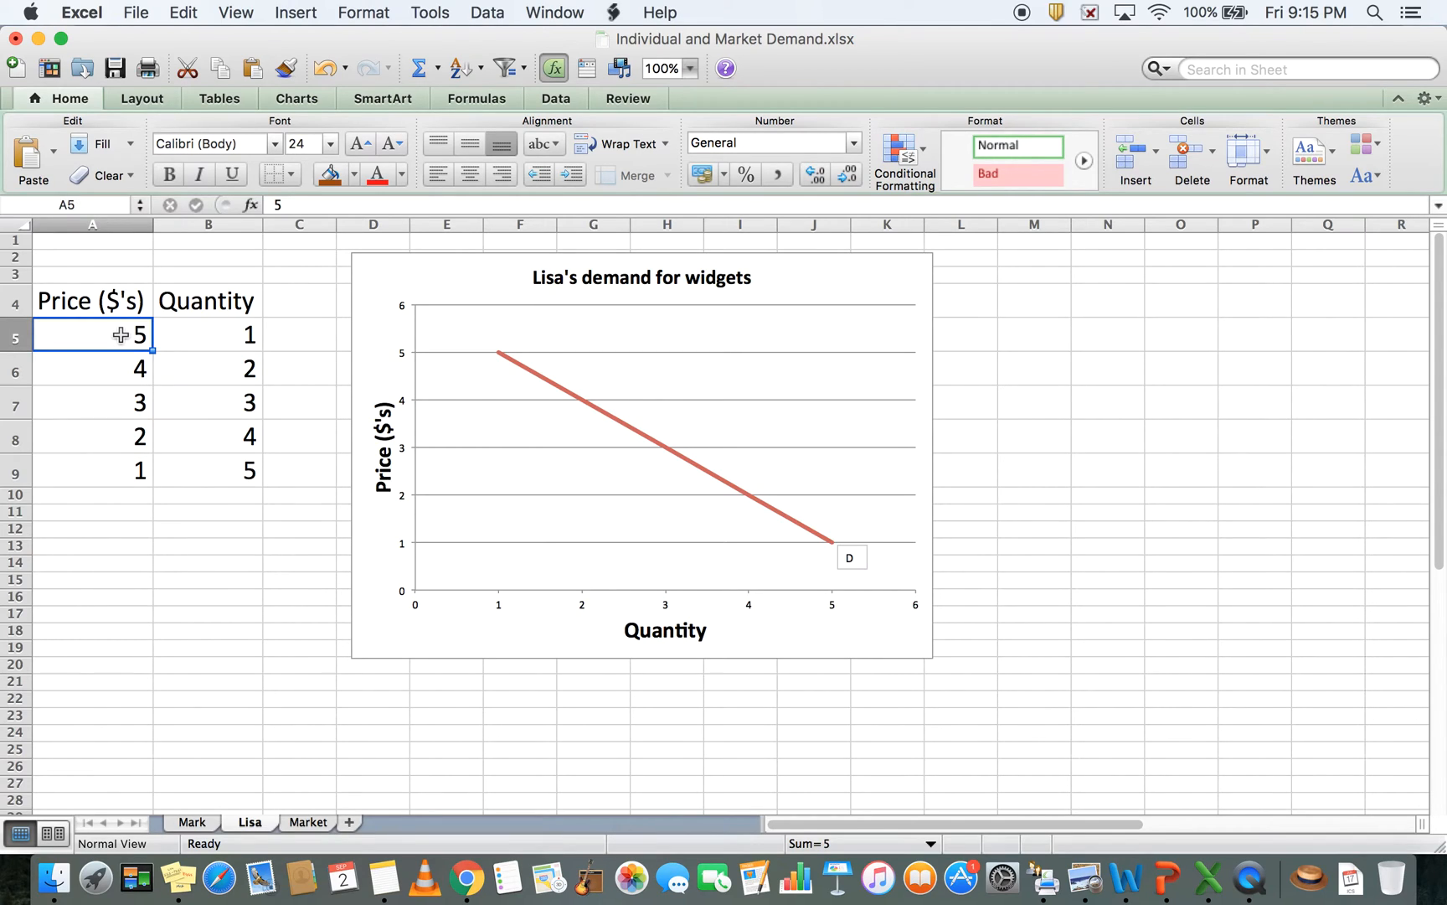
{"action": "left_click", "coordinate": [208, 339]}
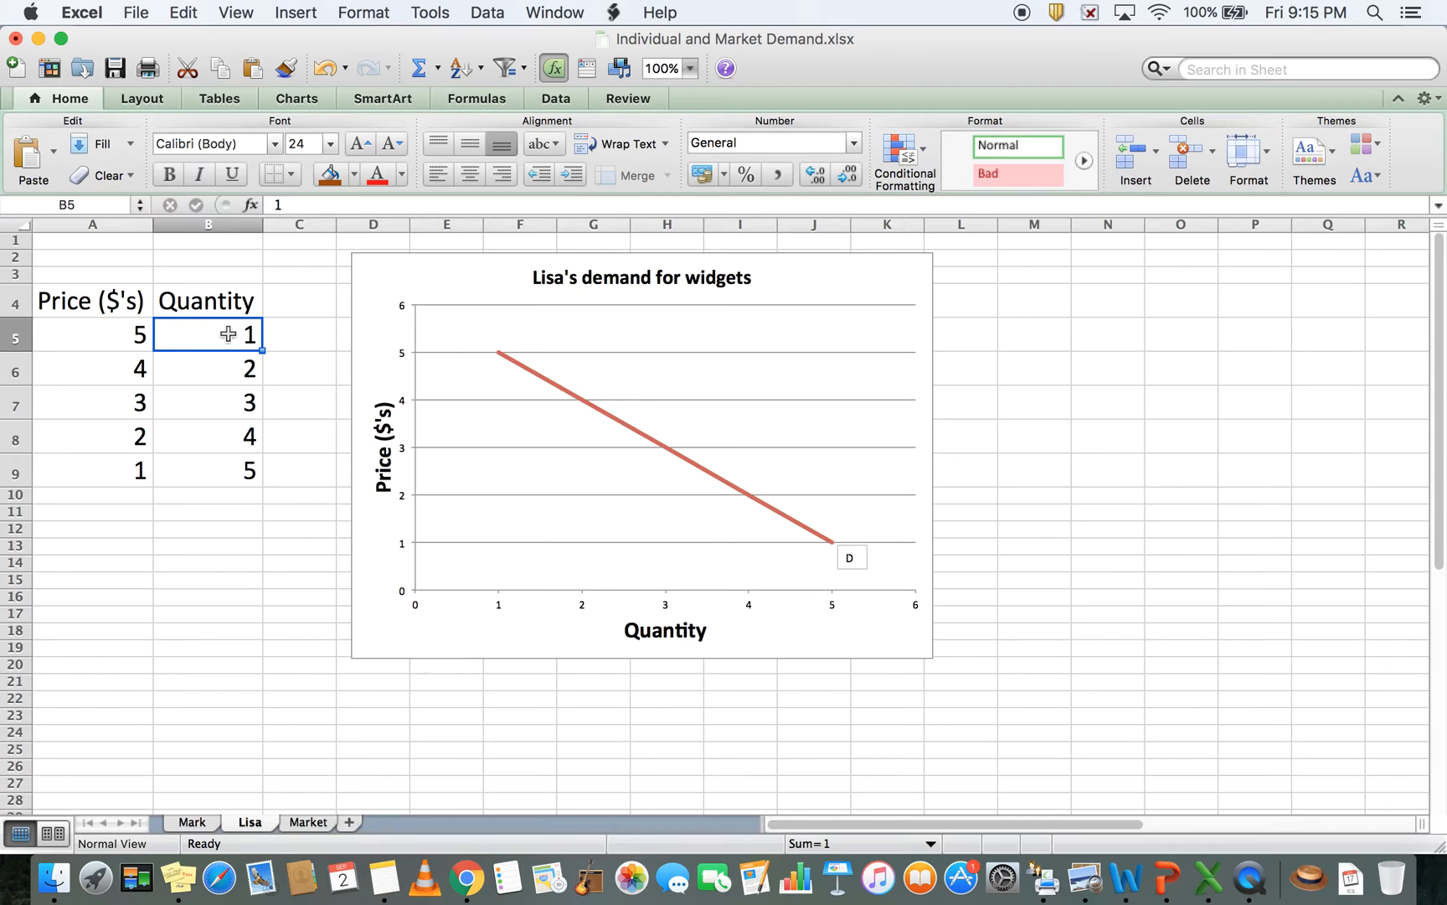
{"action": "left_click", "coordinate": [136, 371]}
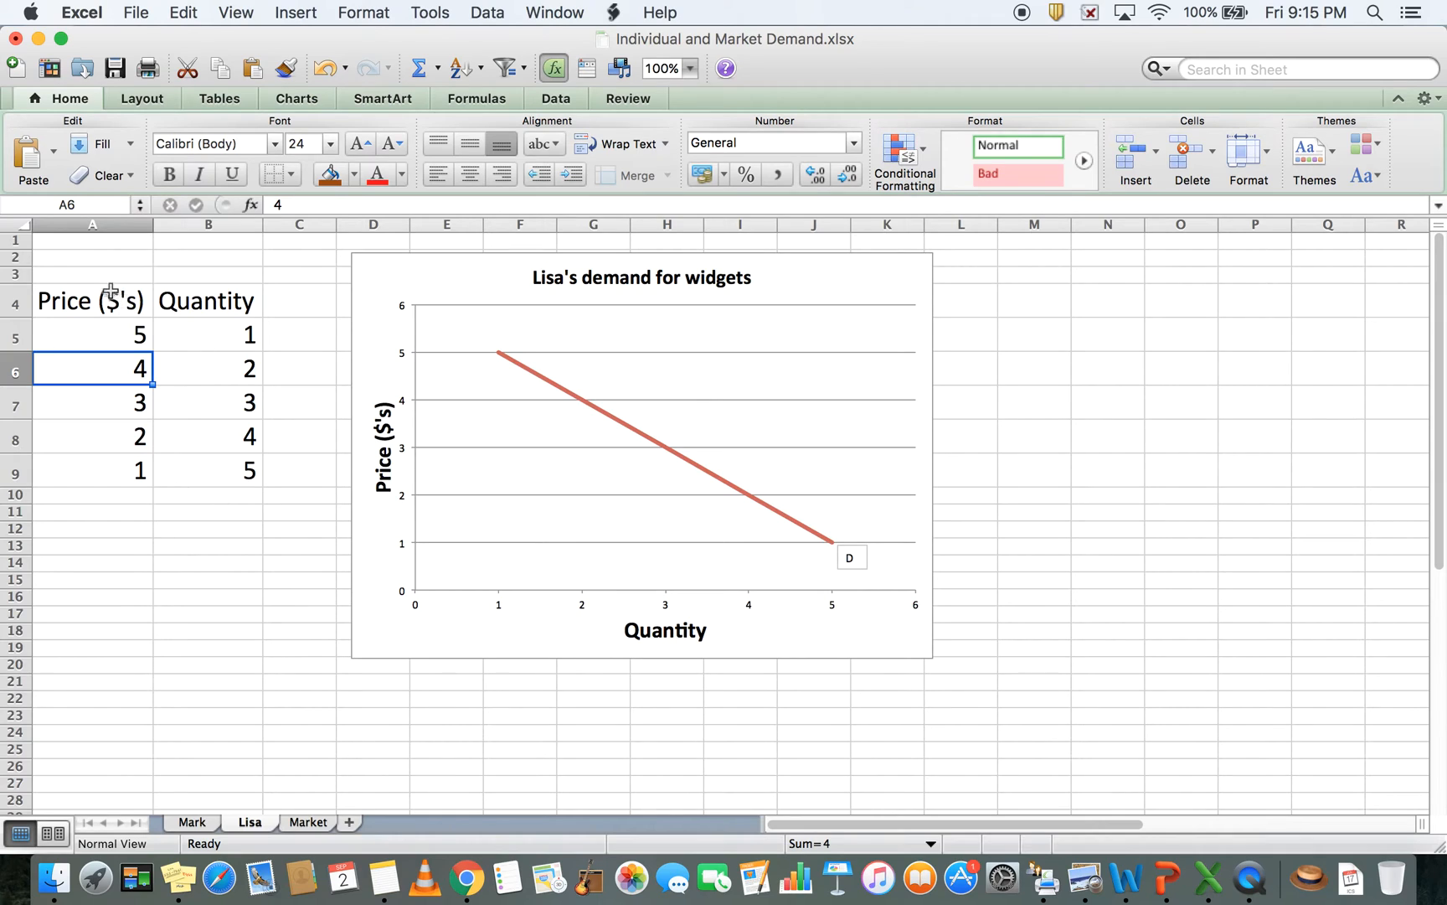
{"action": "left_click_drag", "start_coordinate": [111, 296], "coordinate": [218, 476]}
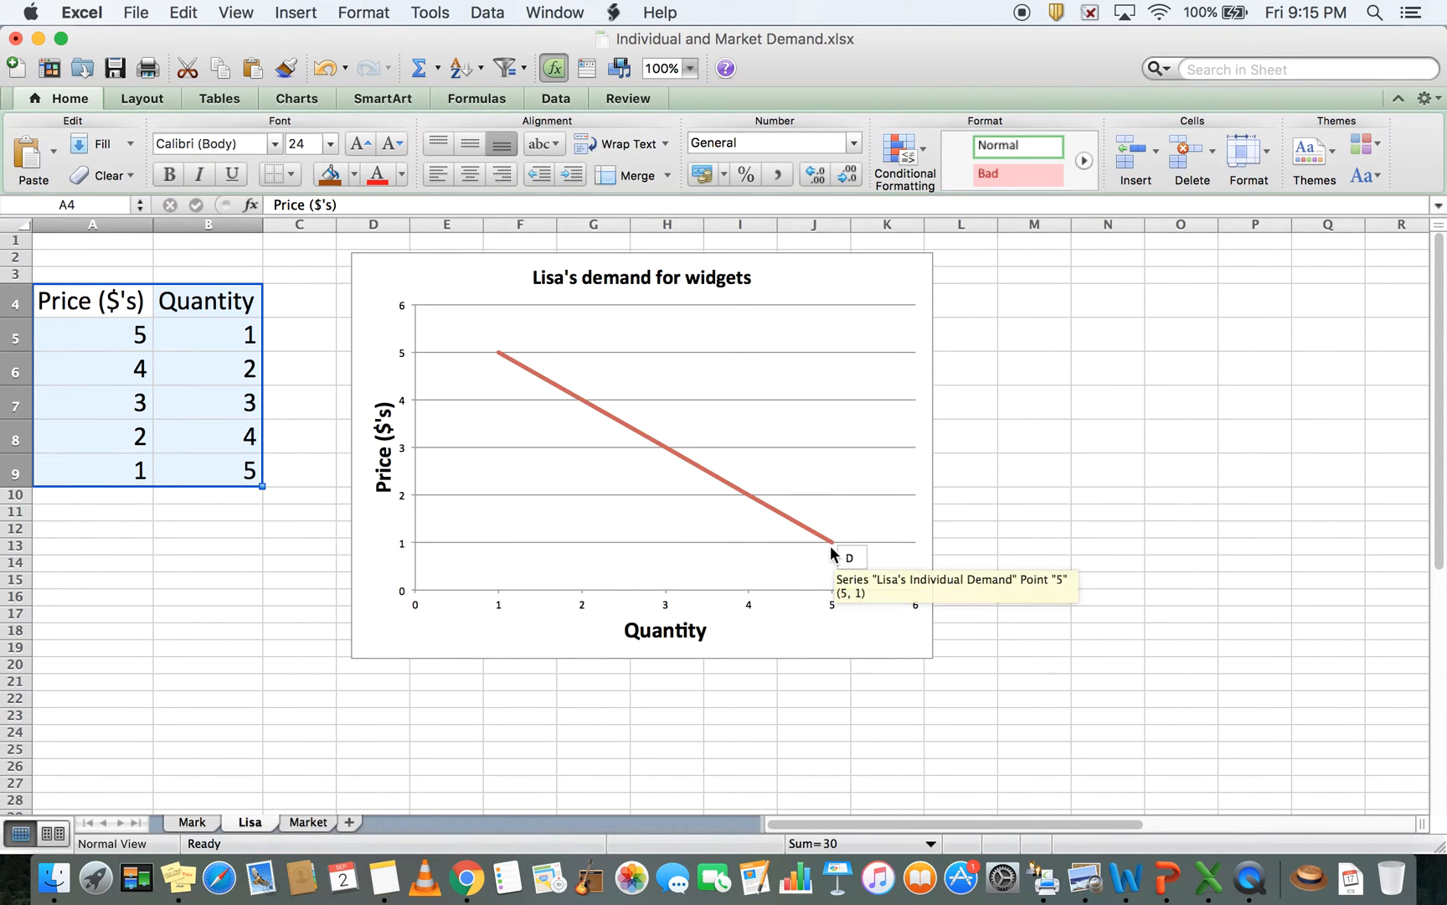
{"action": "left_click", "coordinate": [193, 822]}
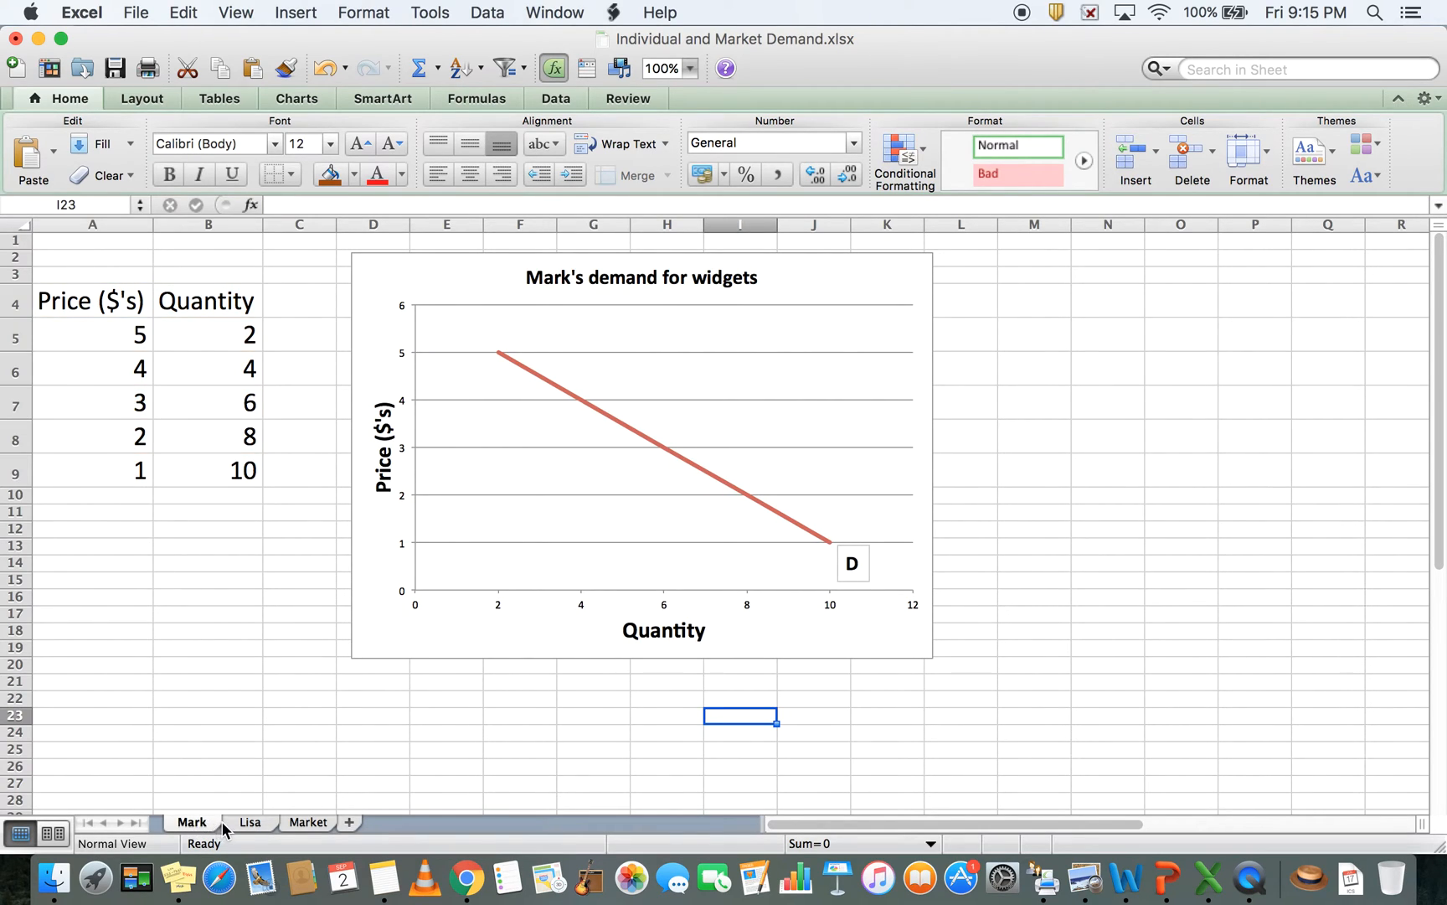
Flip between Lisa's and Mark's sheet tabs to compare their demand schedules and charts.
{"action": "left_click", "coordinate": [243, 822]}
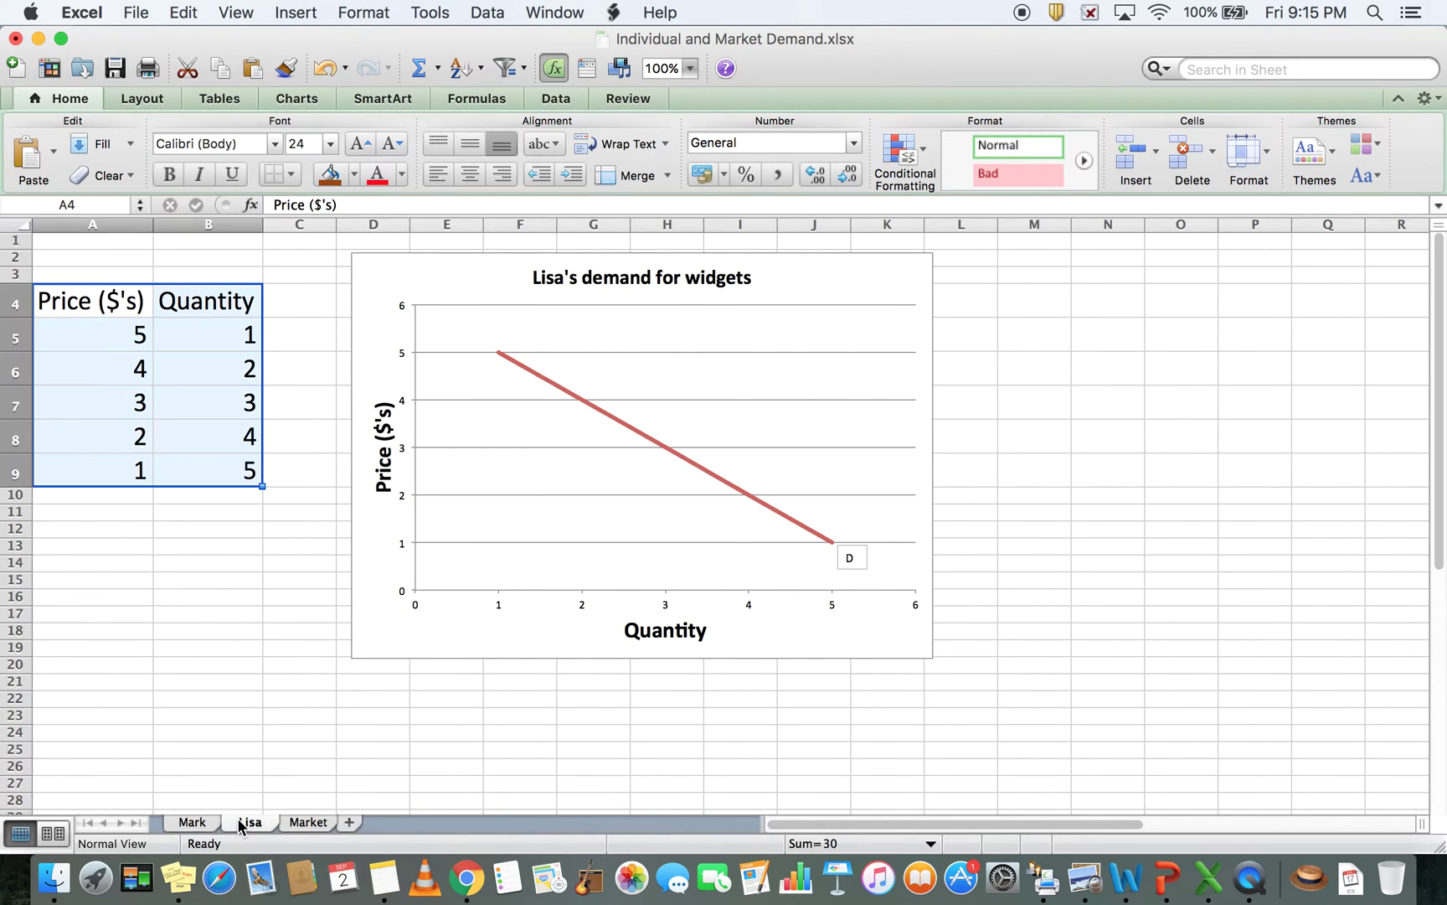
{"action": "left_click", "coordinate": [192, 821]}
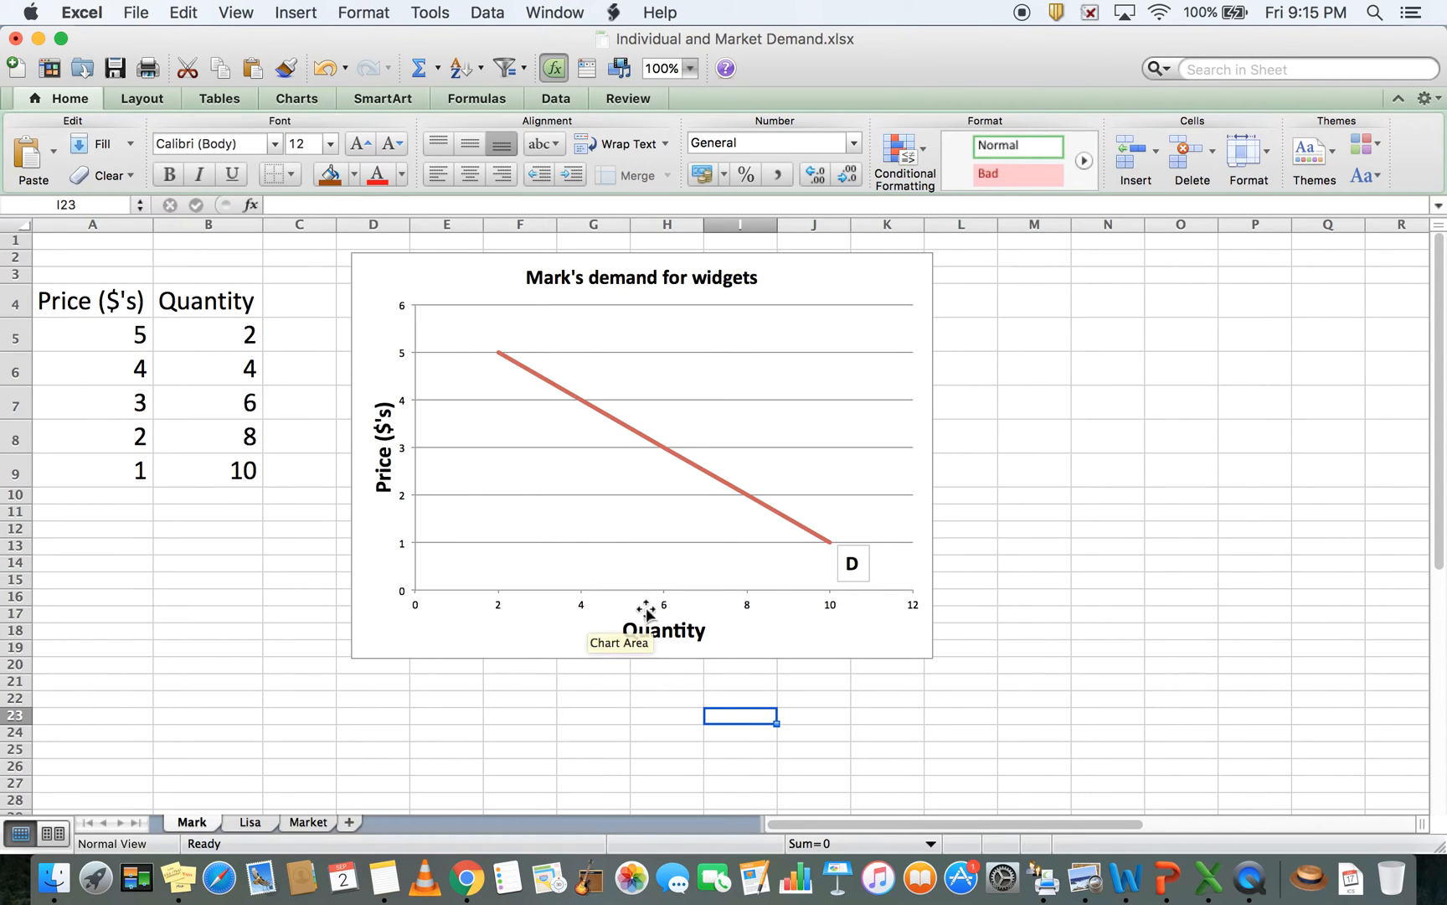
{"action": "left_click", "coordinate": [249, 822]}
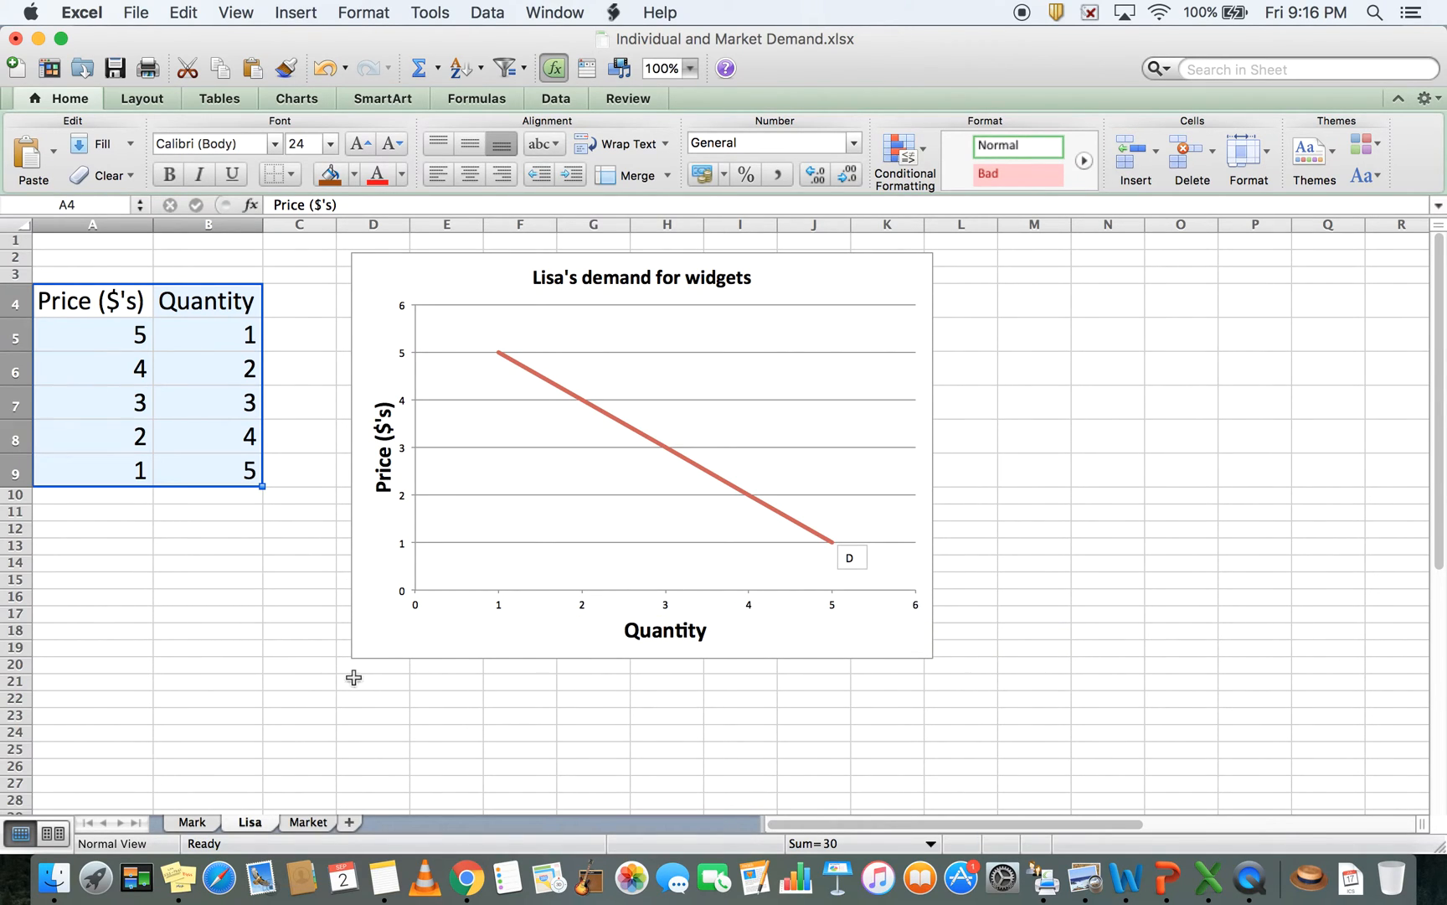
{"action": "left_click", "coordinate": [301, 822]}
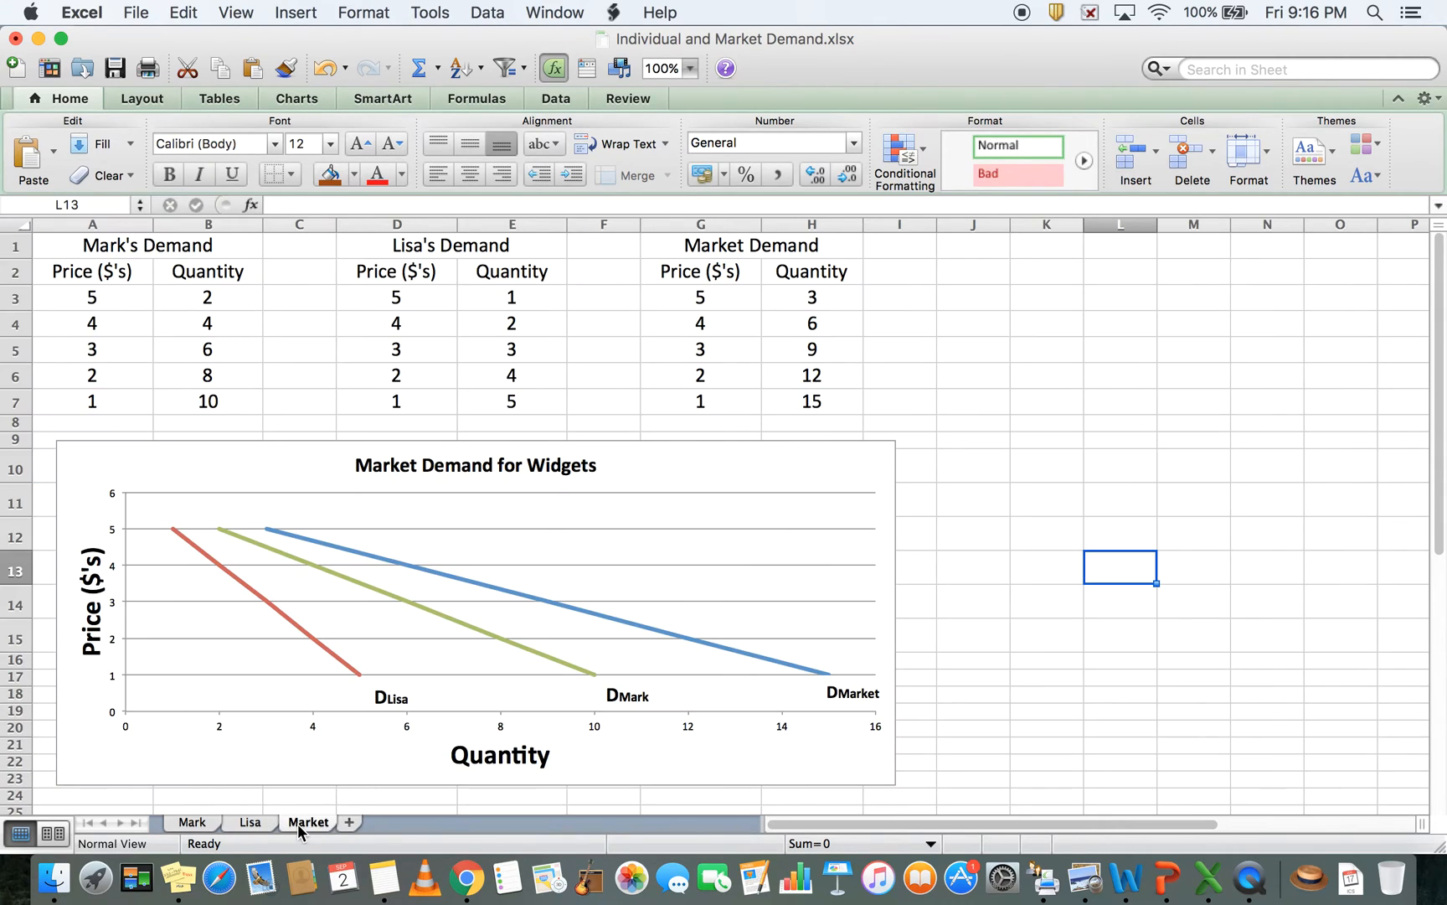
{"action": "left_click", "coordinate": [122, 308]}
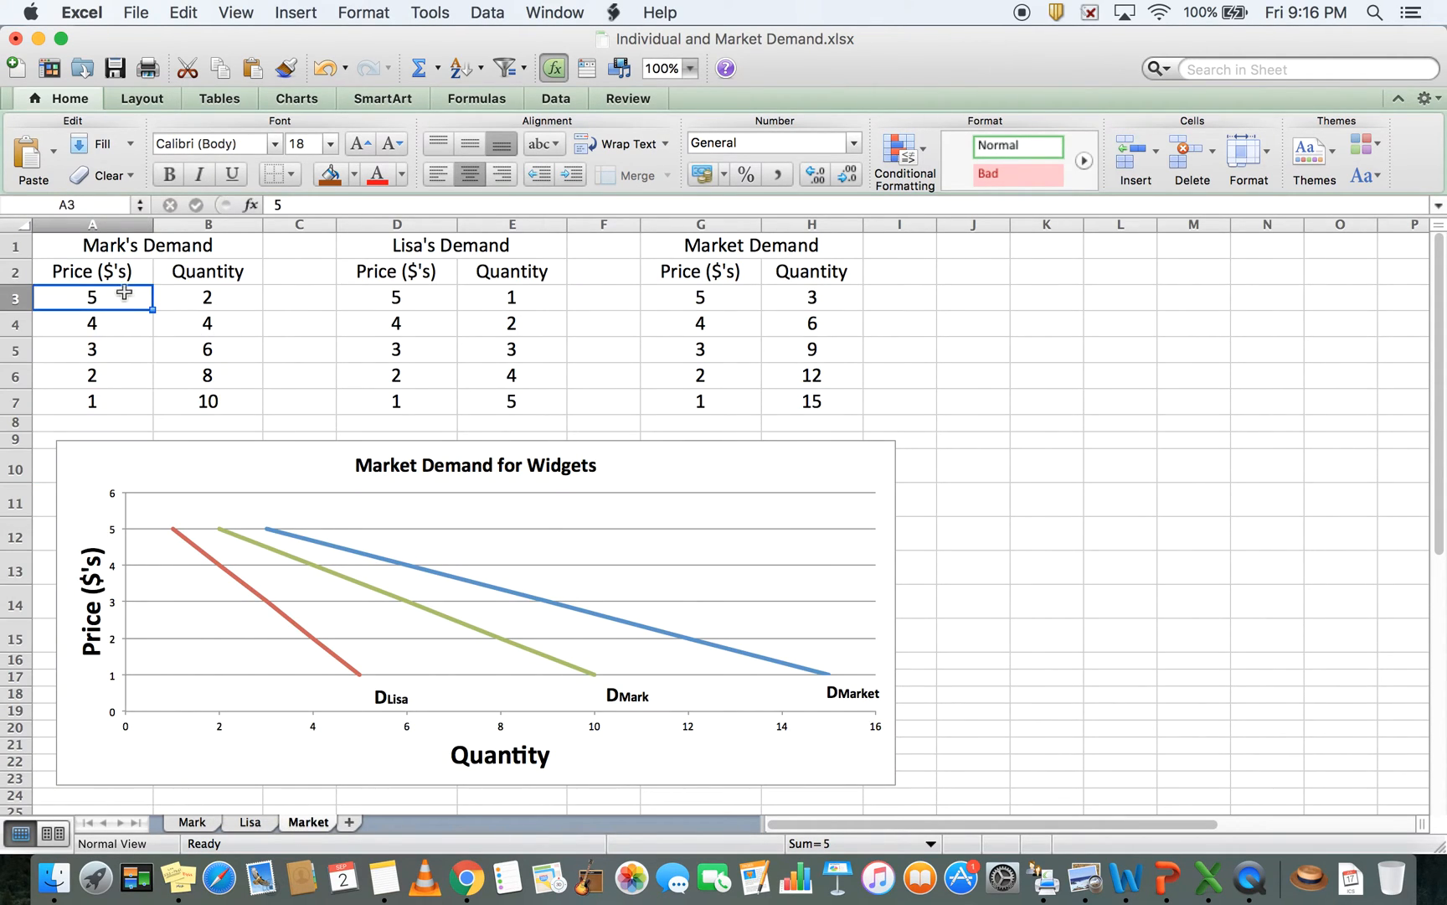
{"action": "key", "text": "Right"}
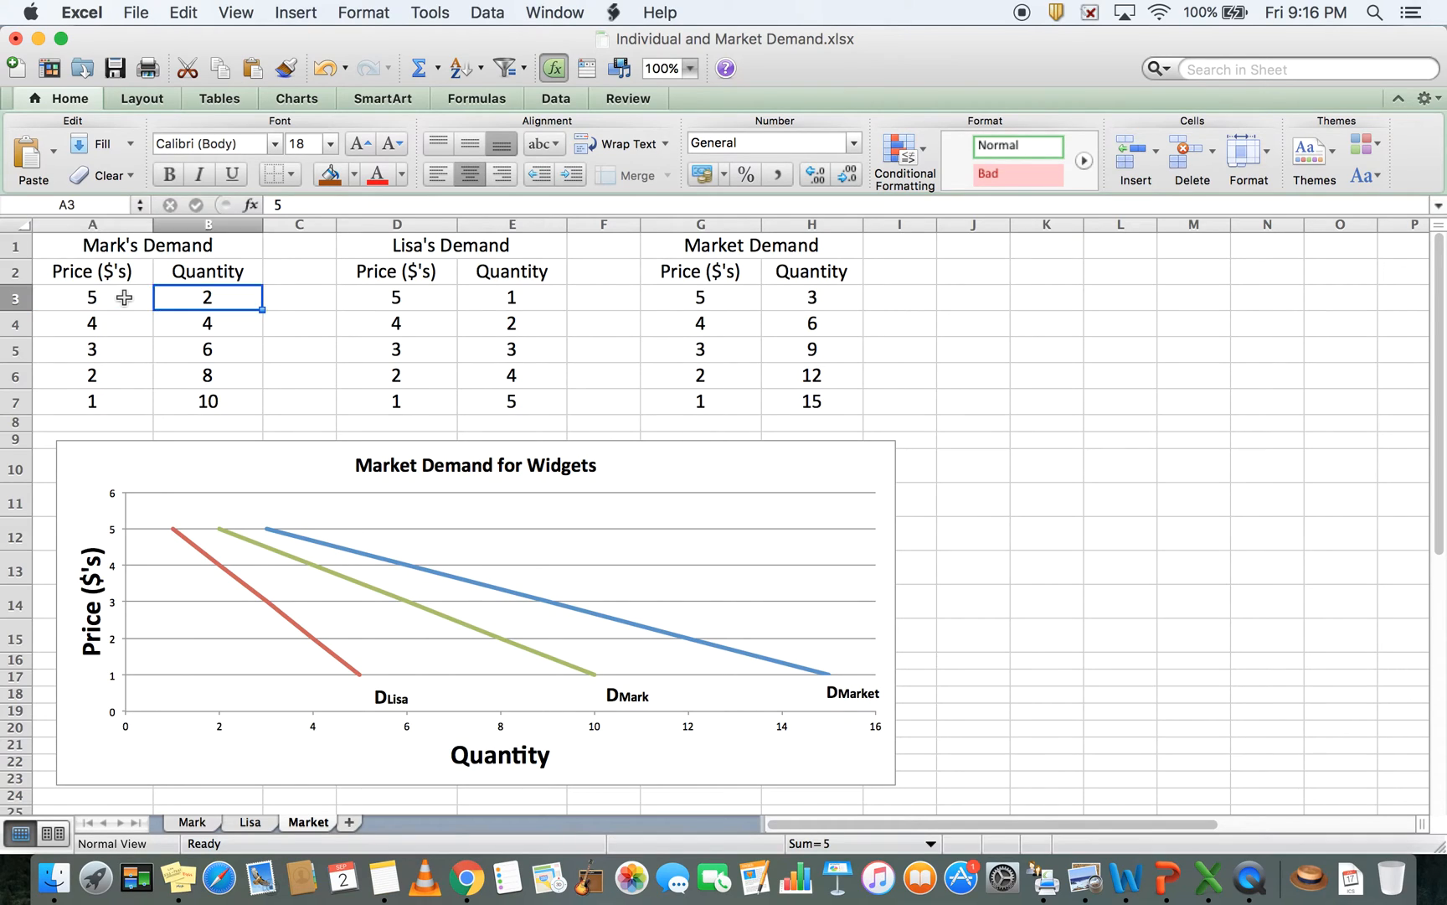
{"action": "key", "text": "Right"}
{"action": "key", "text": "Right"}
{"action": "key", "text": "Left"}
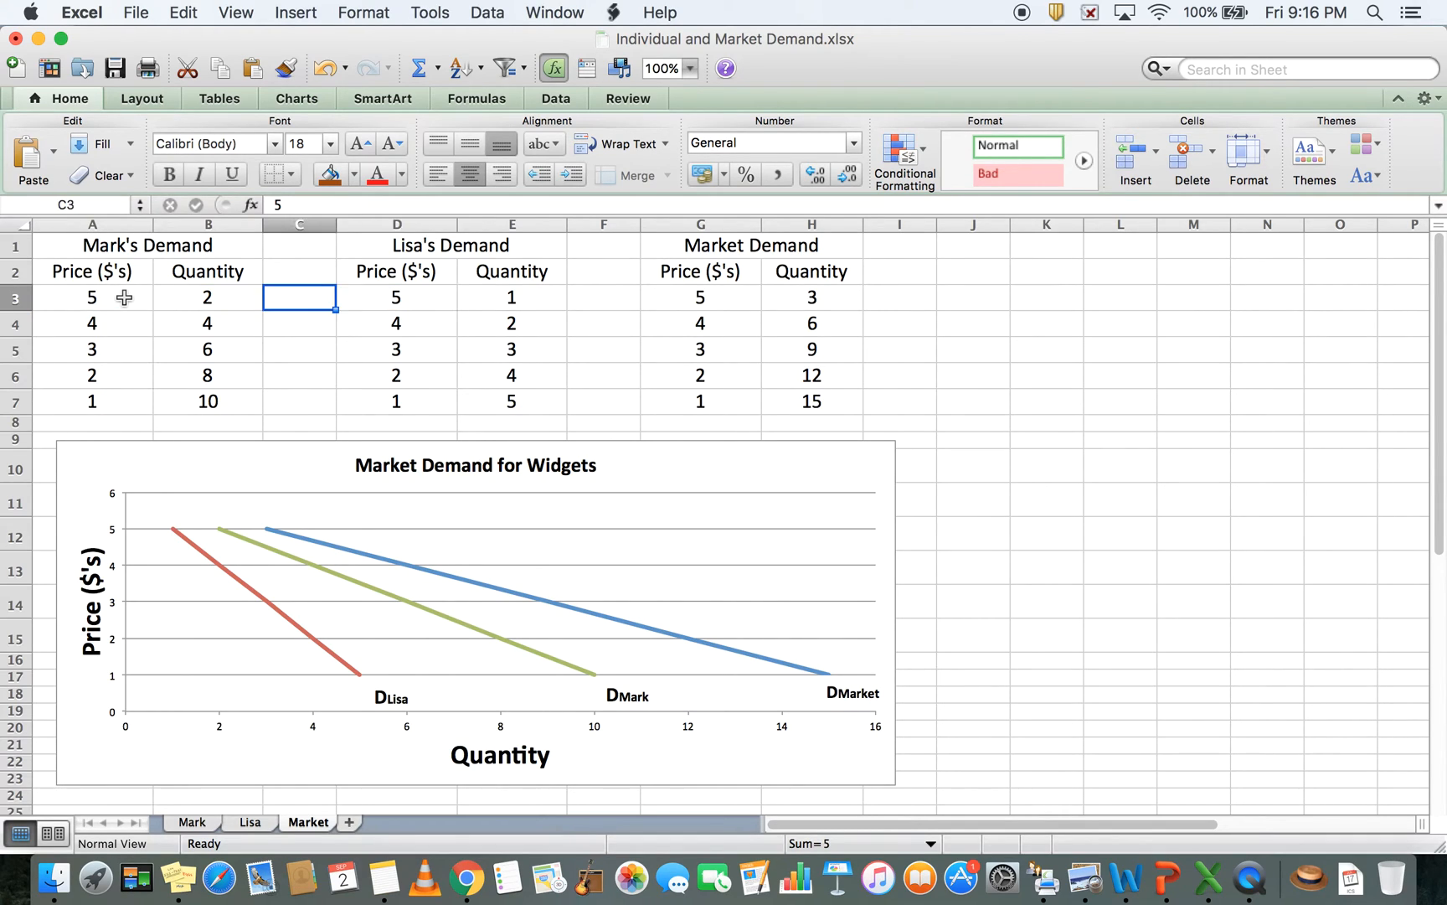
{"action": "key", "text": "Left"}
{"action": "key", "text": "Left"}
{"action": "key", "text": "Right"}
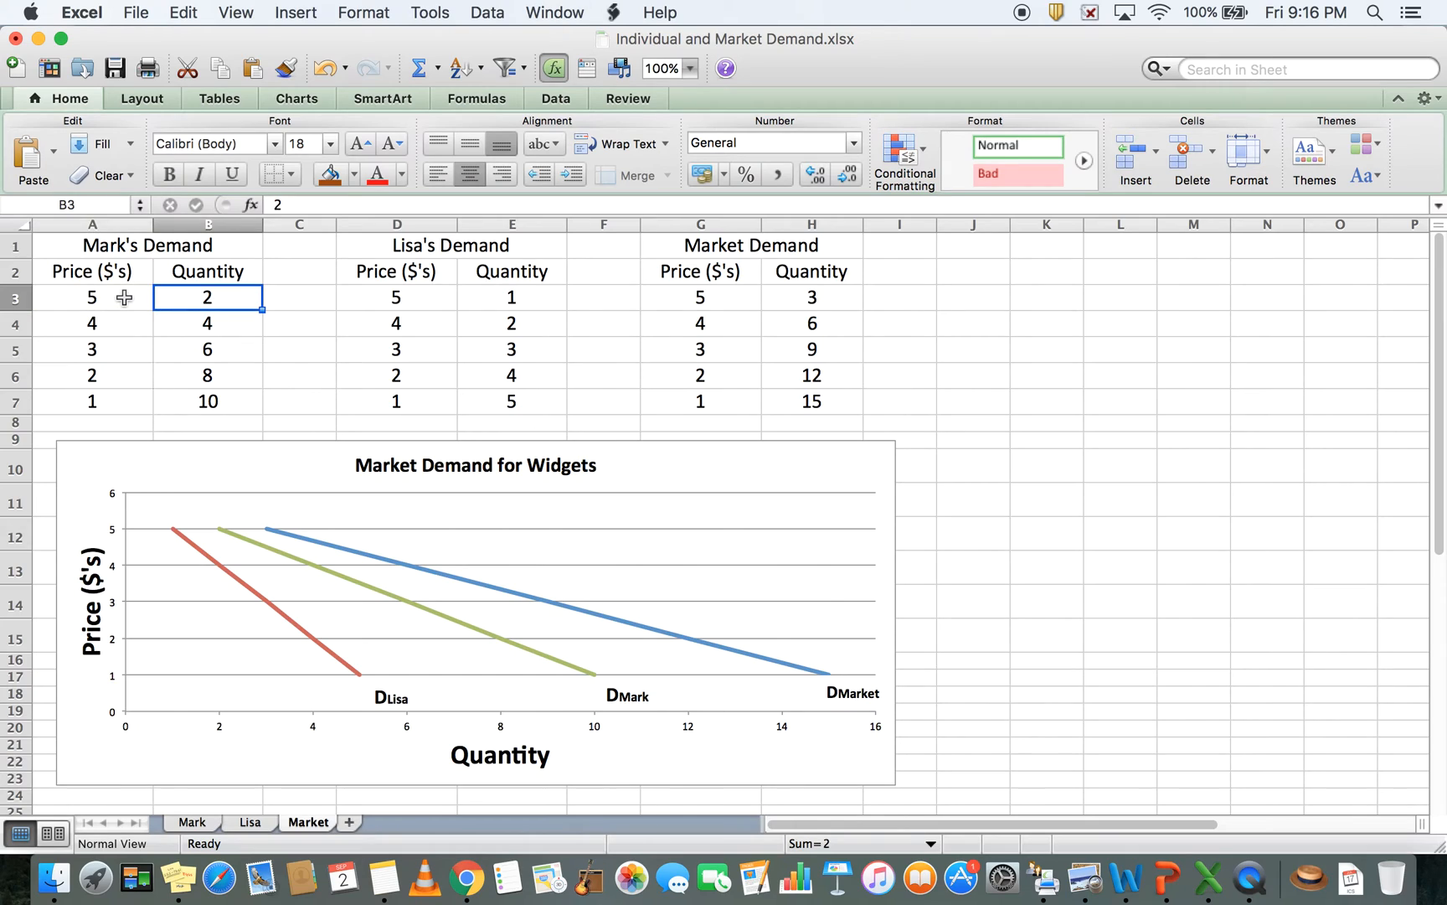
{"action": "key", "text": "Right"}
{"action": "key", "text": "Right"}
{"action": "key", "text": "Right"}
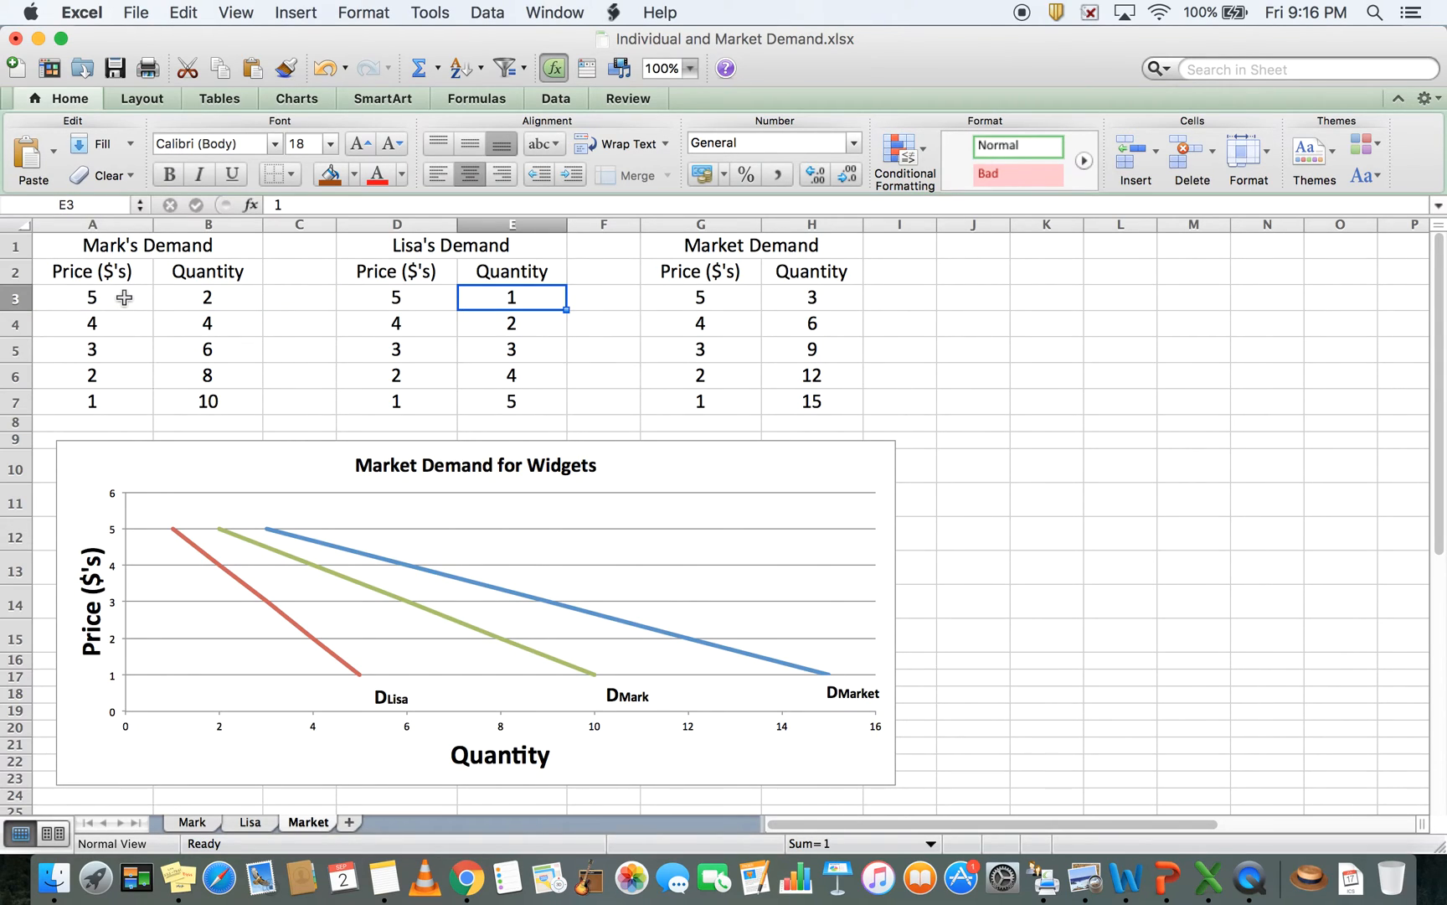
{"action": "key", "text": "Right"}
{"action": "key", "text": "Right"}
{"action": "key", "text": "Right"}
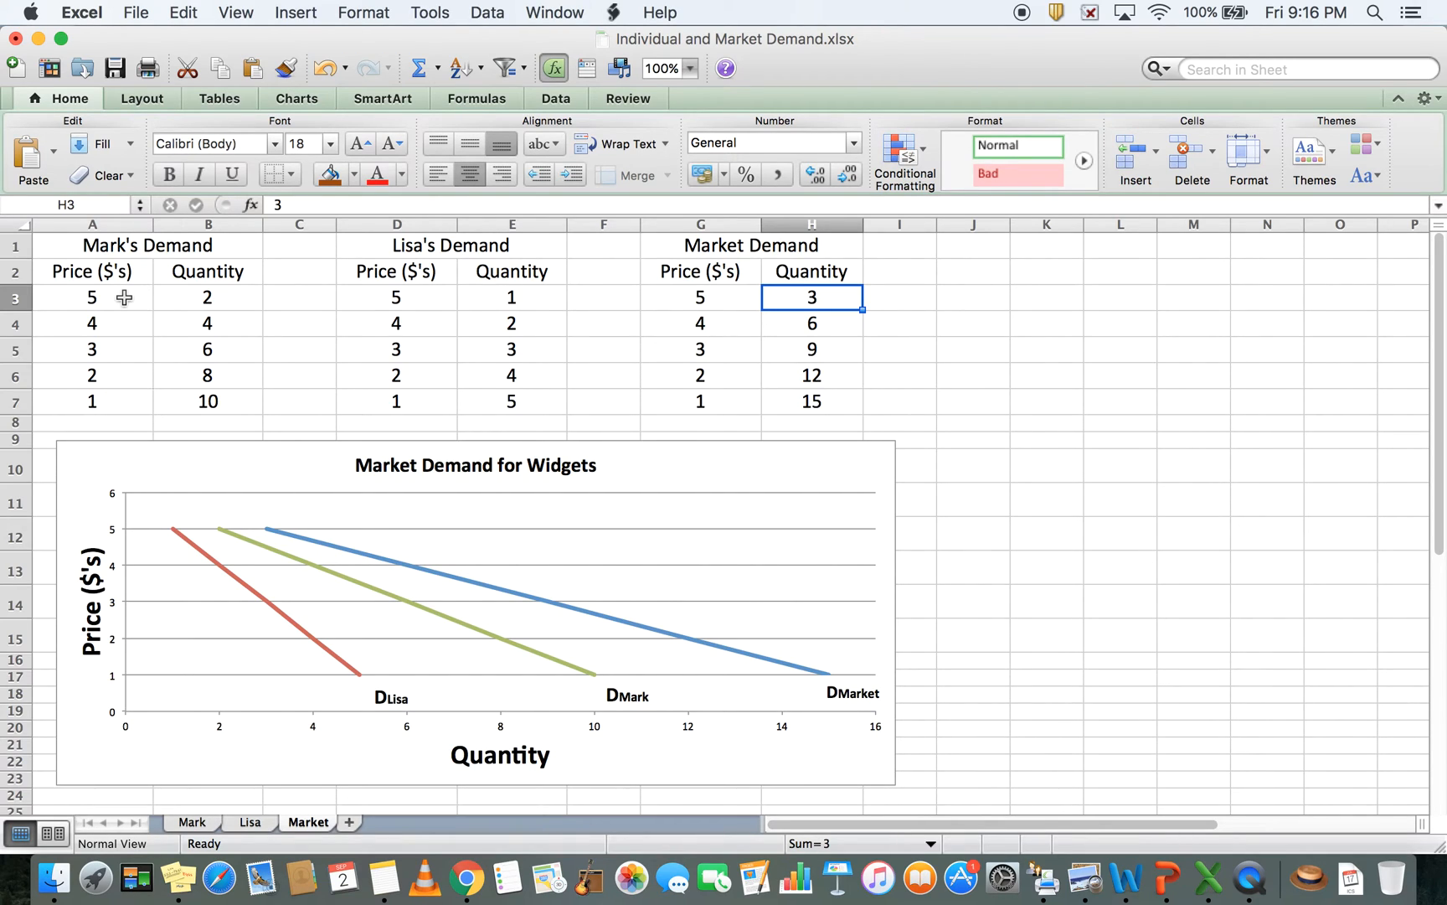
{"action": "key", "text": "Down"}
{"action": "key", "text": "Left"}
{"action": "key", "text": "Left"}
{"action": "key", "text": "Left"}
{"action": "key", "text": "Left"}
{"action": "key", "text": "Left"}
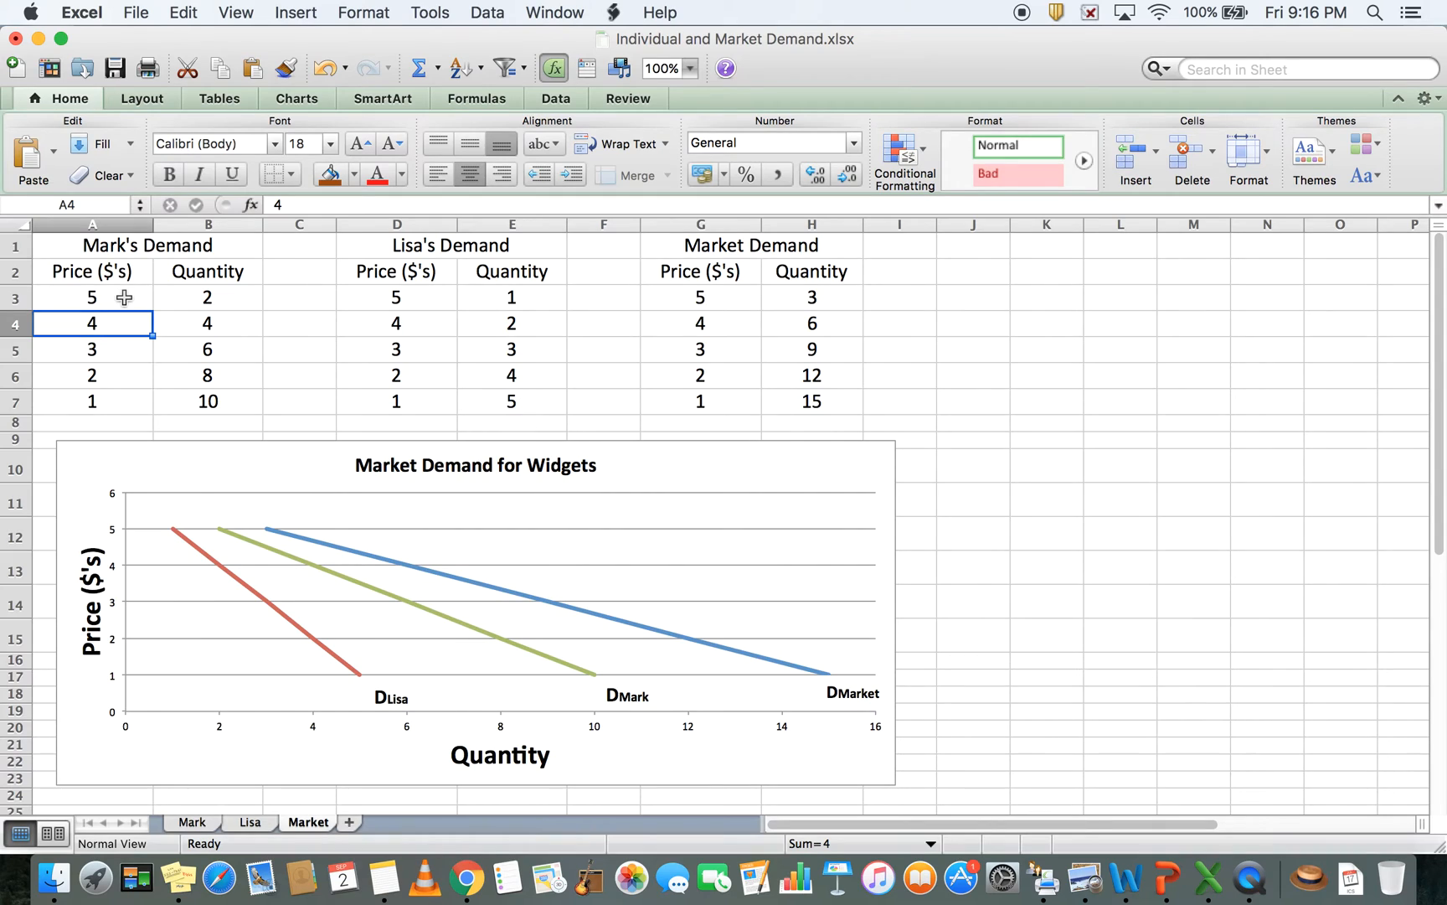
{"action": "key", "text": "Right"}
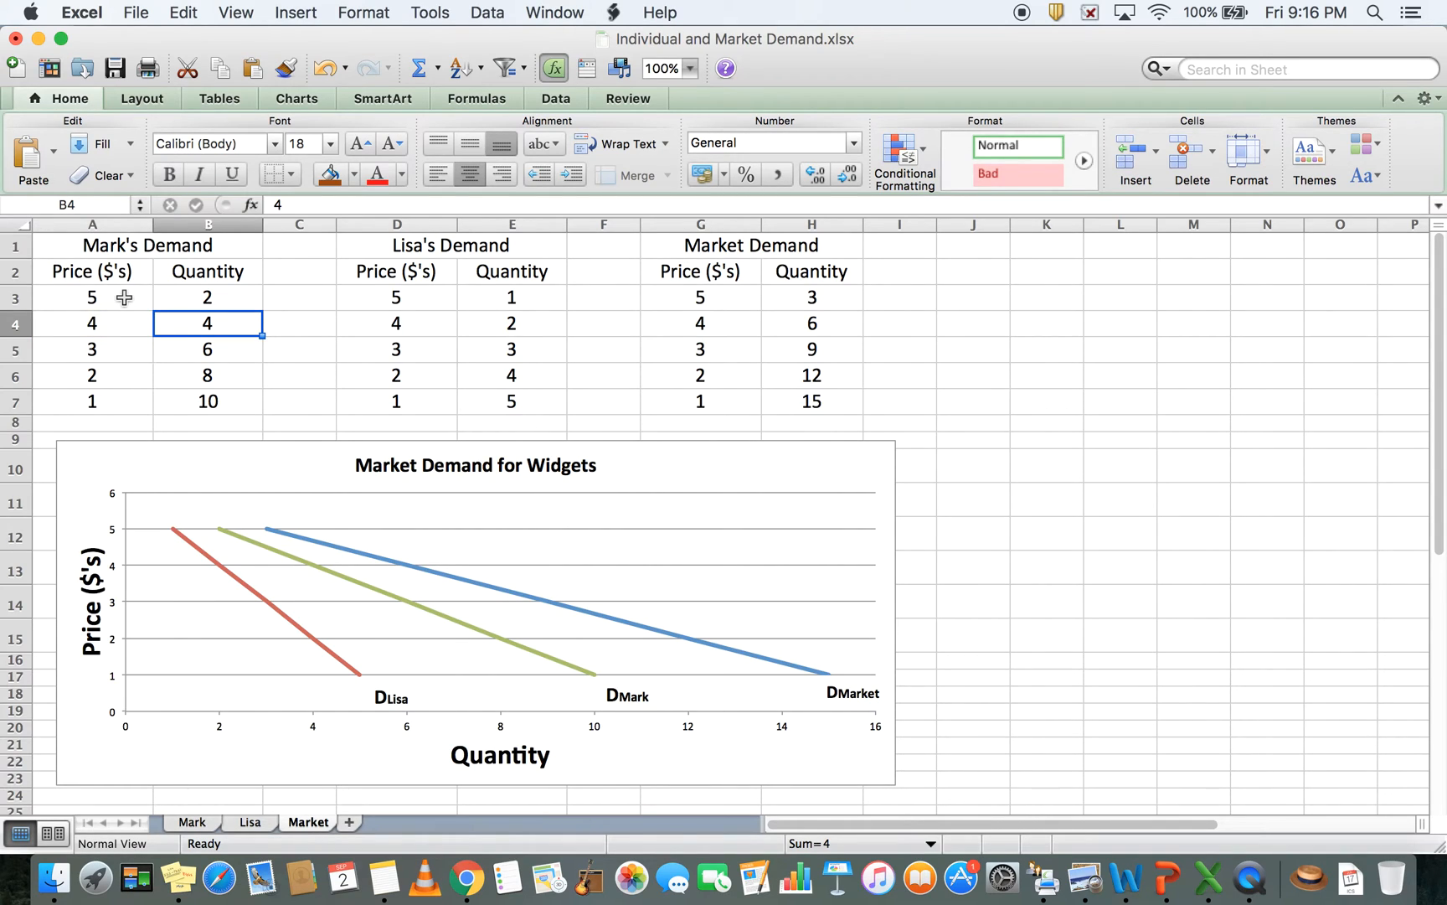
{"action": "key", "text": "Right"}
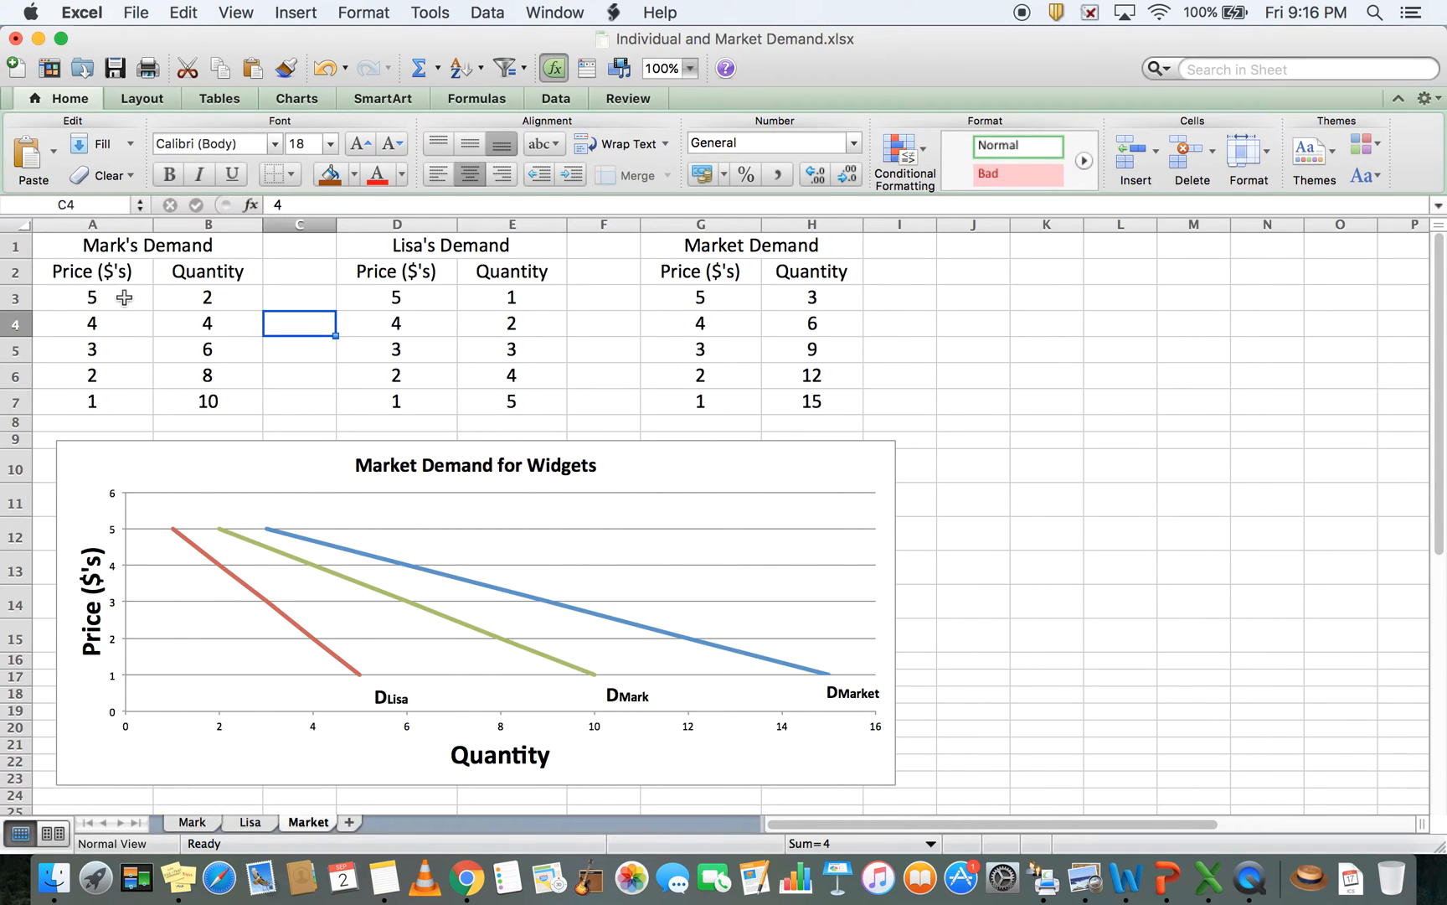
{"action": "key", "text": "Right"}
{"action": "key", "text": "Right"}
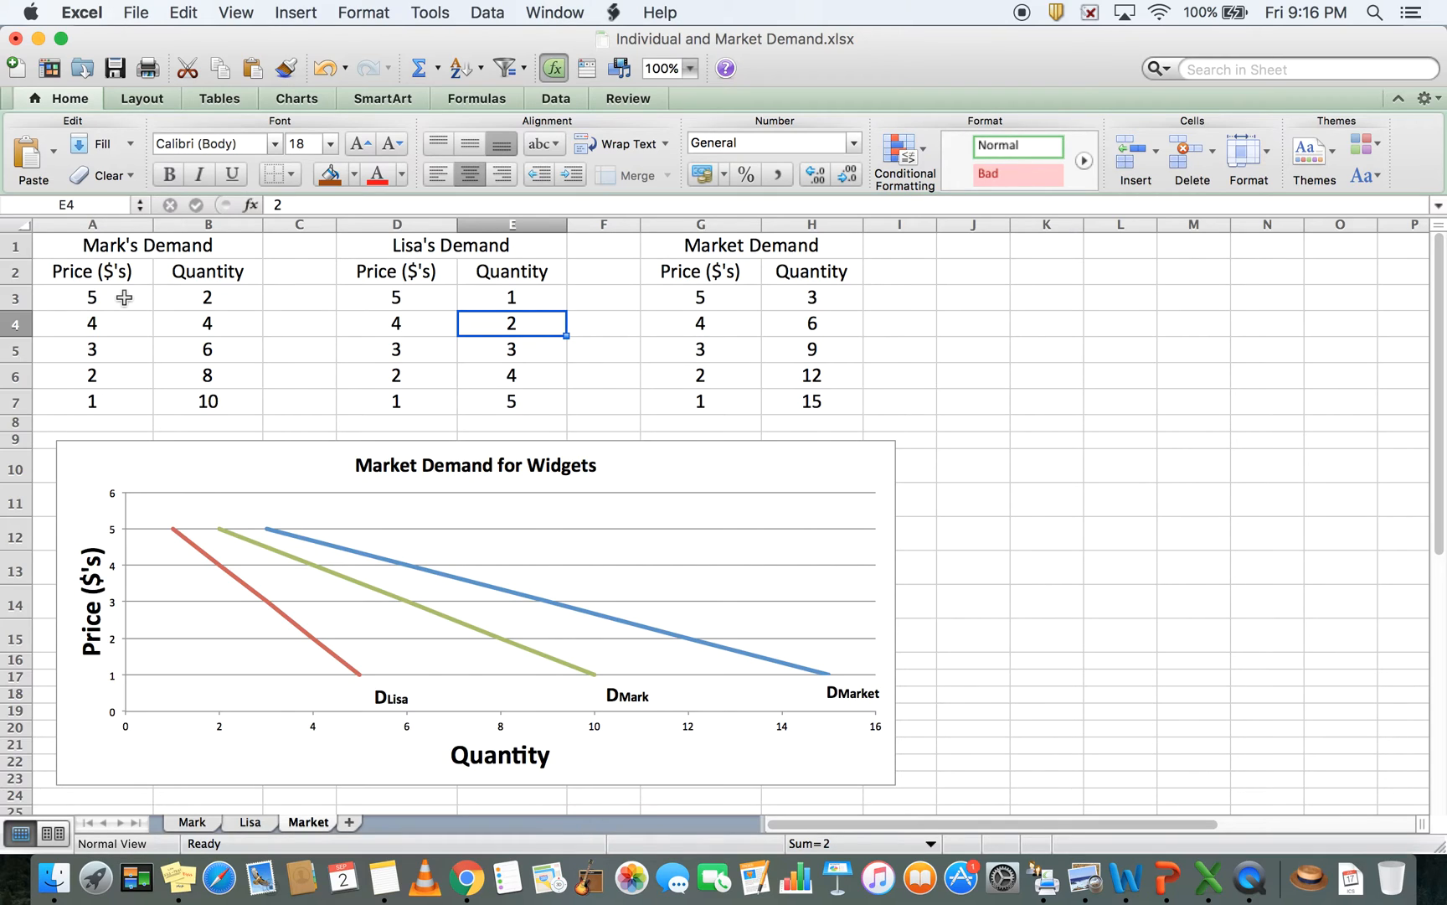
{"action": "key", "text": "Right"}
{"action": "key", "text": "Right"}
{"action": "key", "text": "Right"}
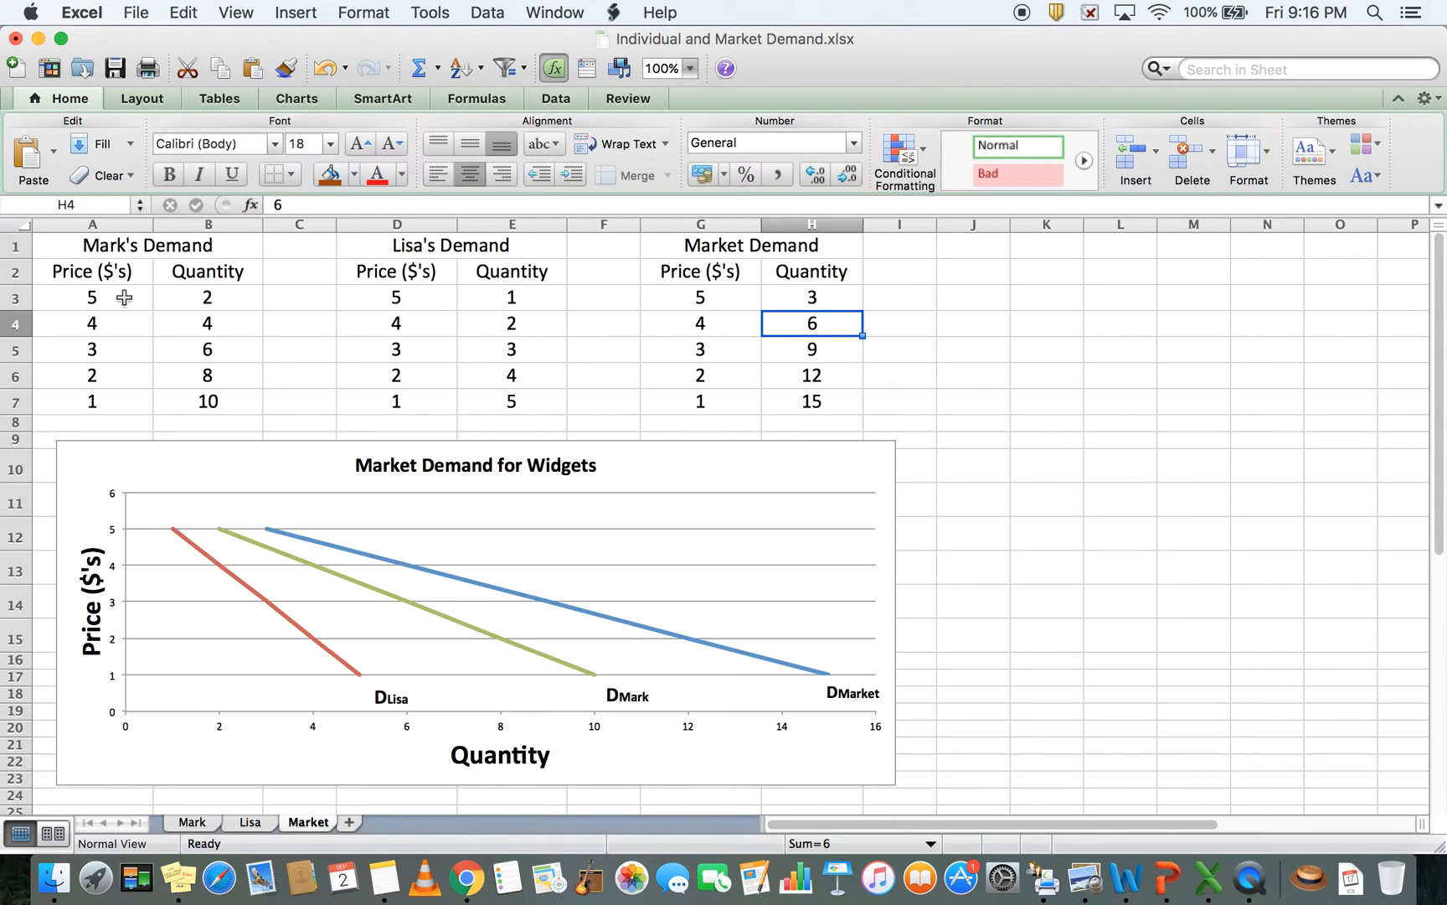
{"action": "key", "text": "Down"}
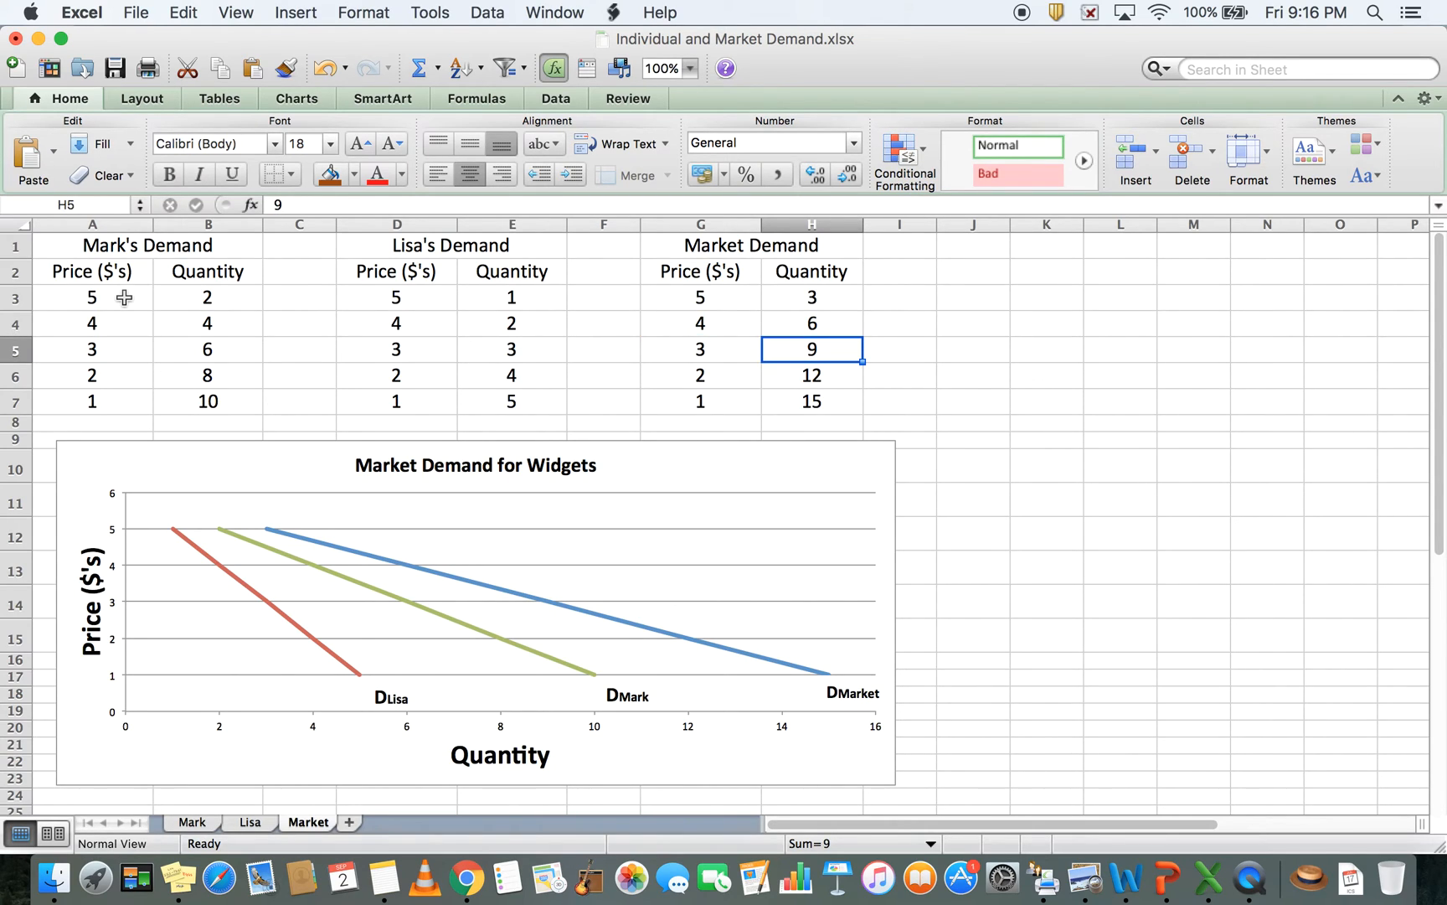